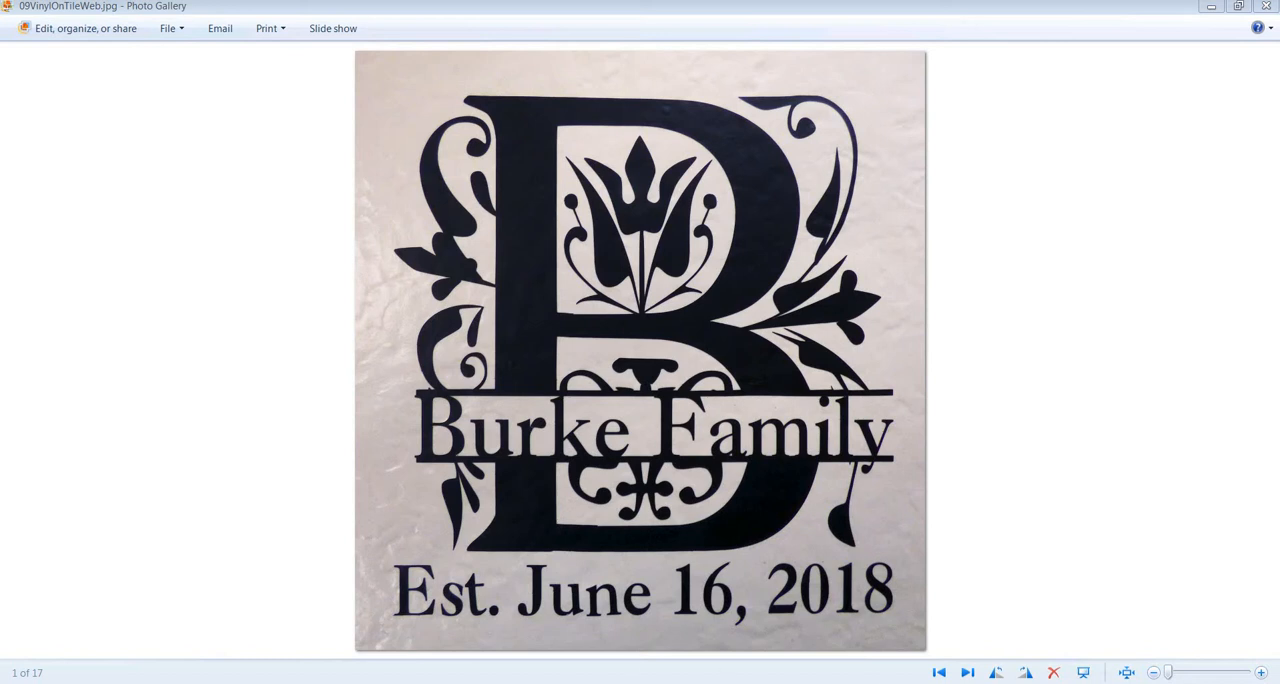
- Switch to InVue and create a new blank page of 12 x 12 inches
mouse_move(376, 683)
click(370, 667)
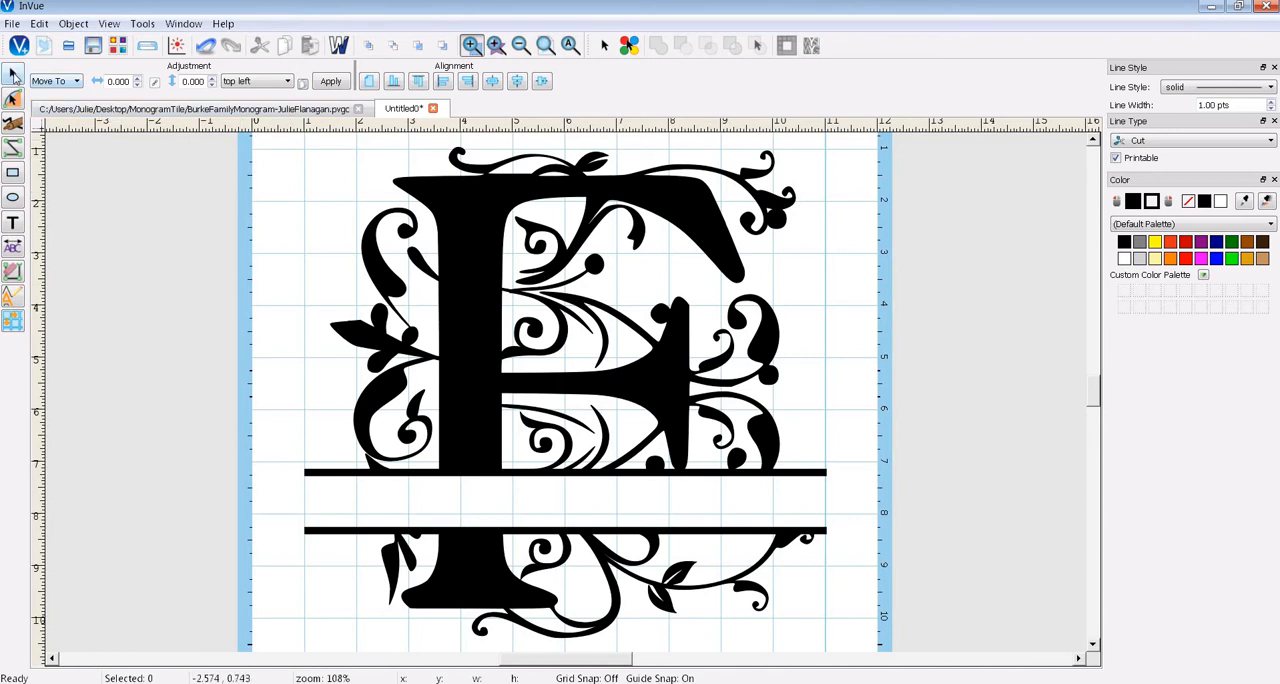
click(44, 50)
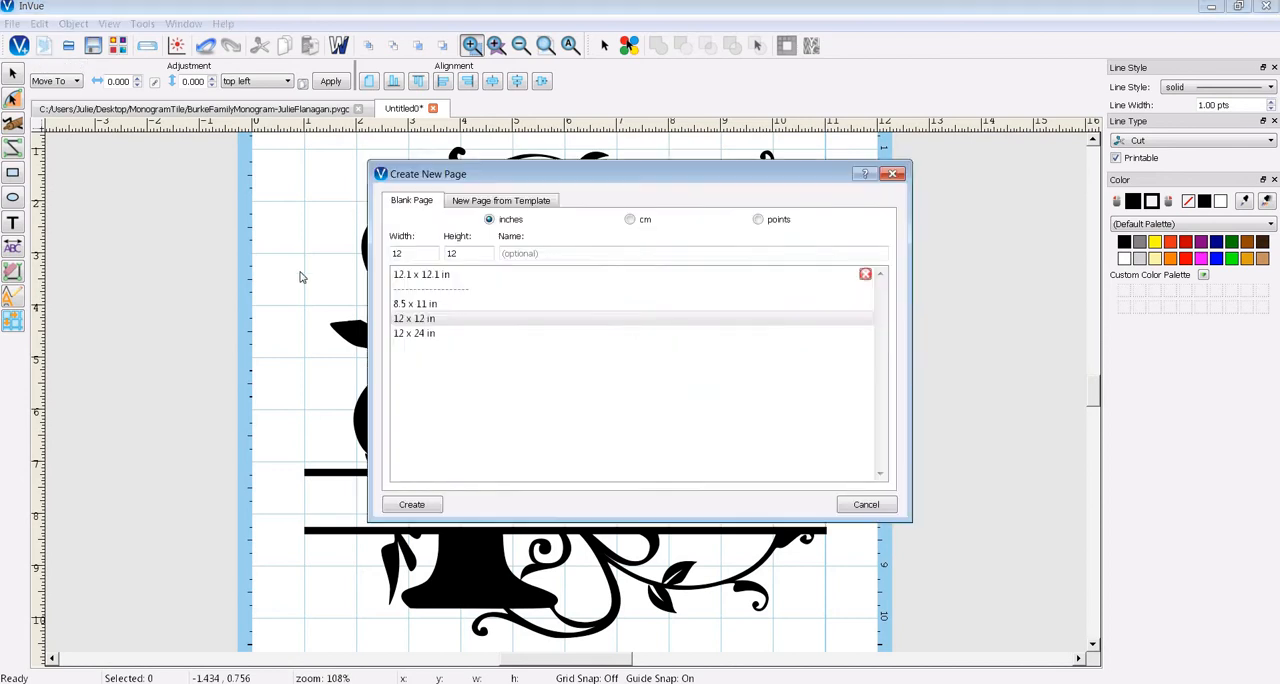
click(412, 505)
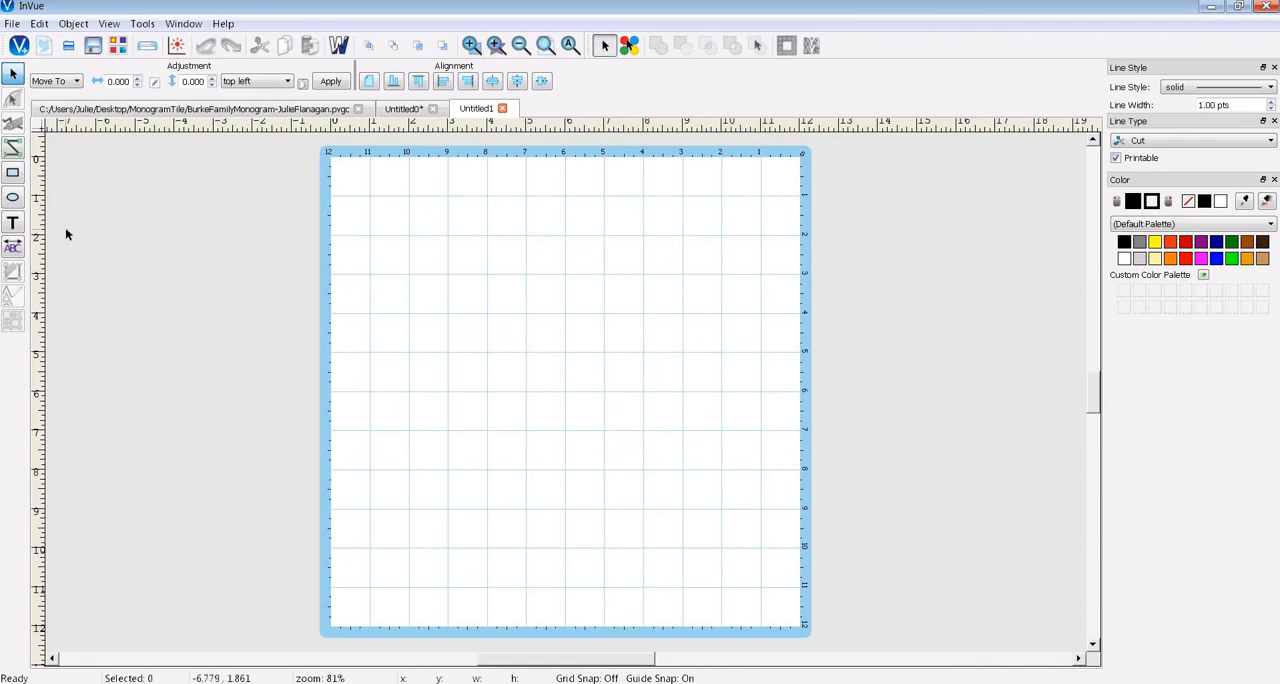
- Insert the split monogram letter F through the text preview, in the current monogram font at a height of 5.520
click(13, 226)
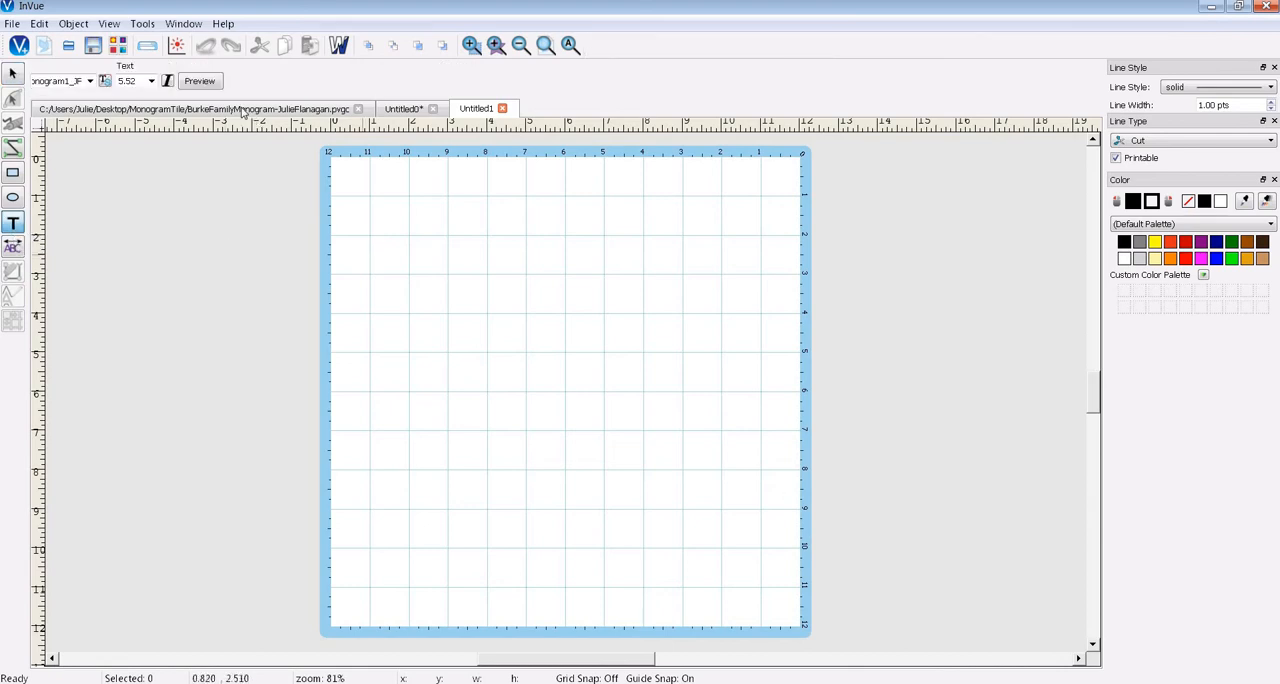
click(214, 86)
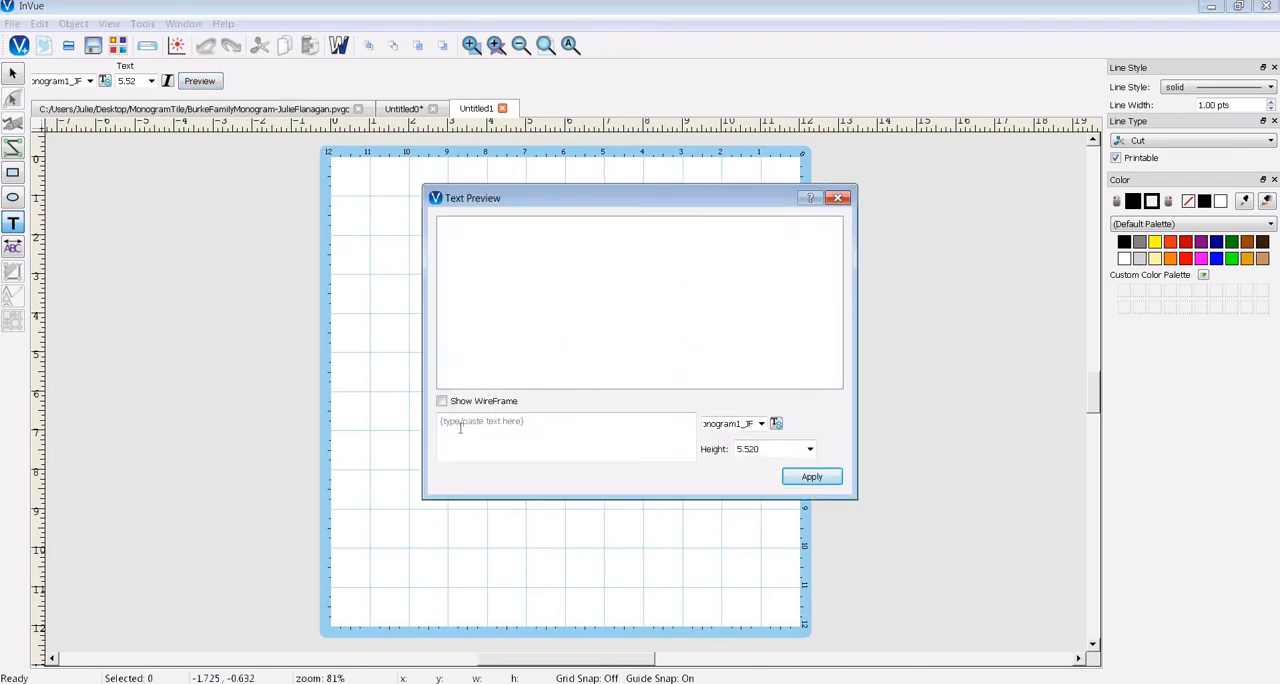
click(438, 426)
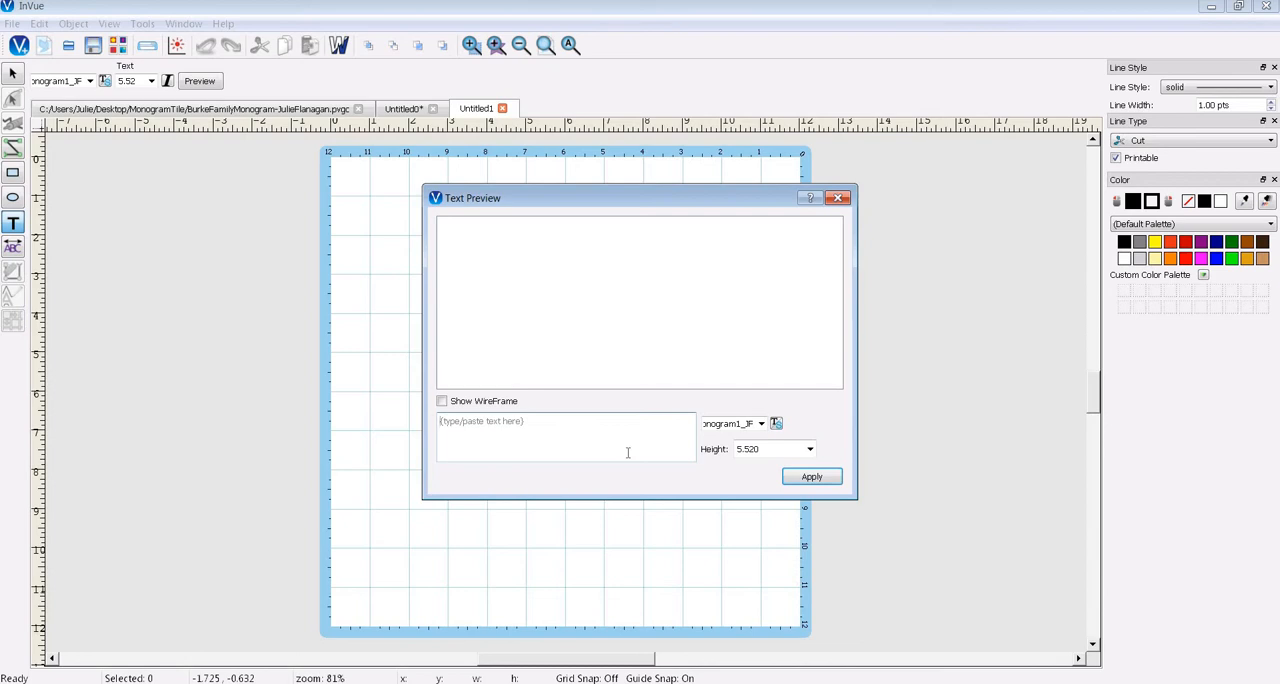
text(F)
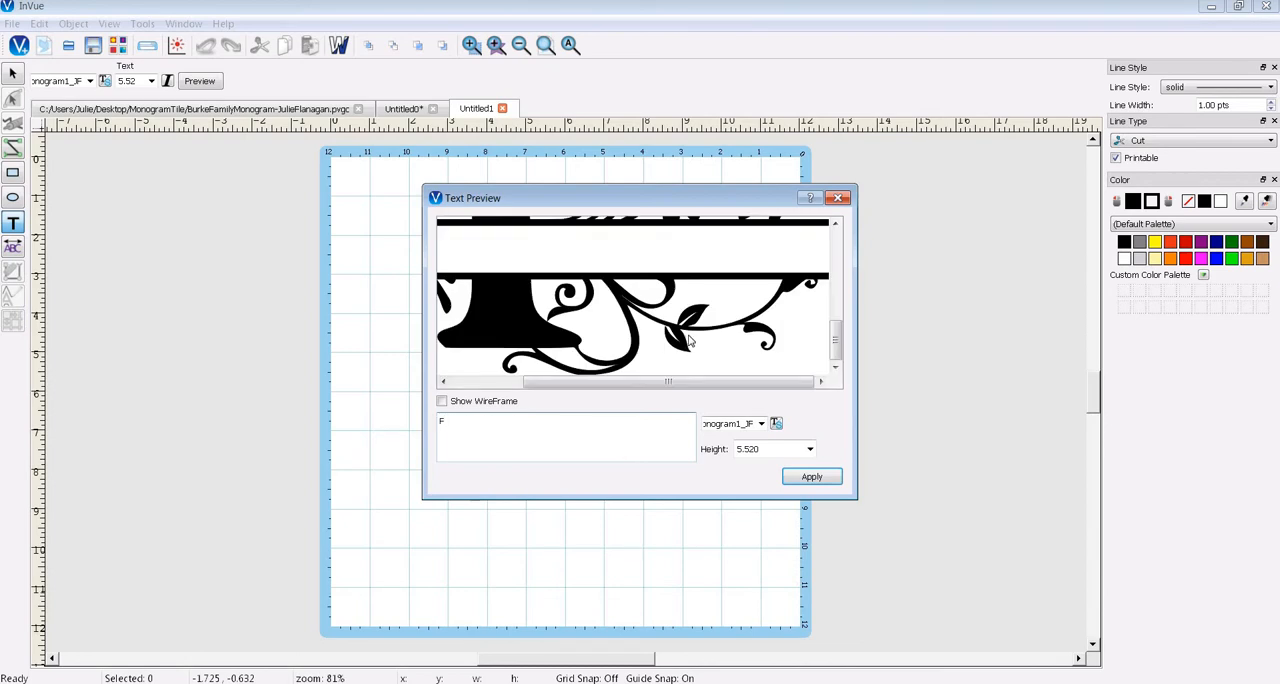
click(812, 478)
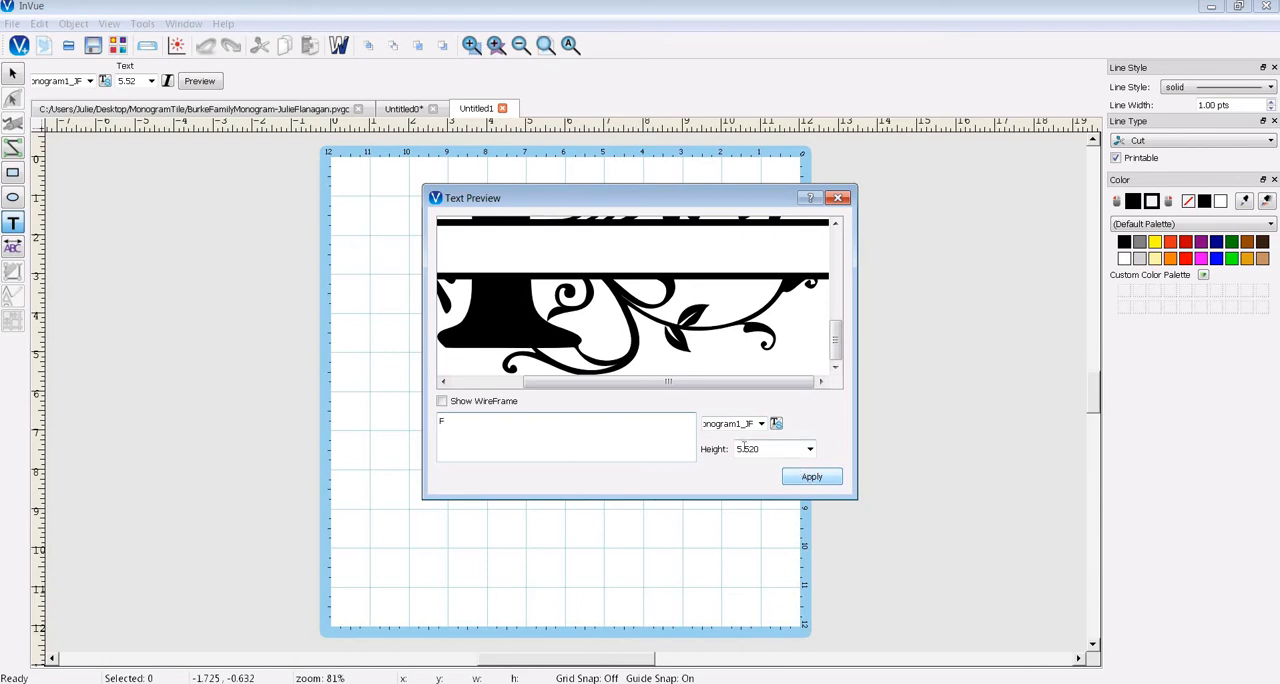
click(824, 479)
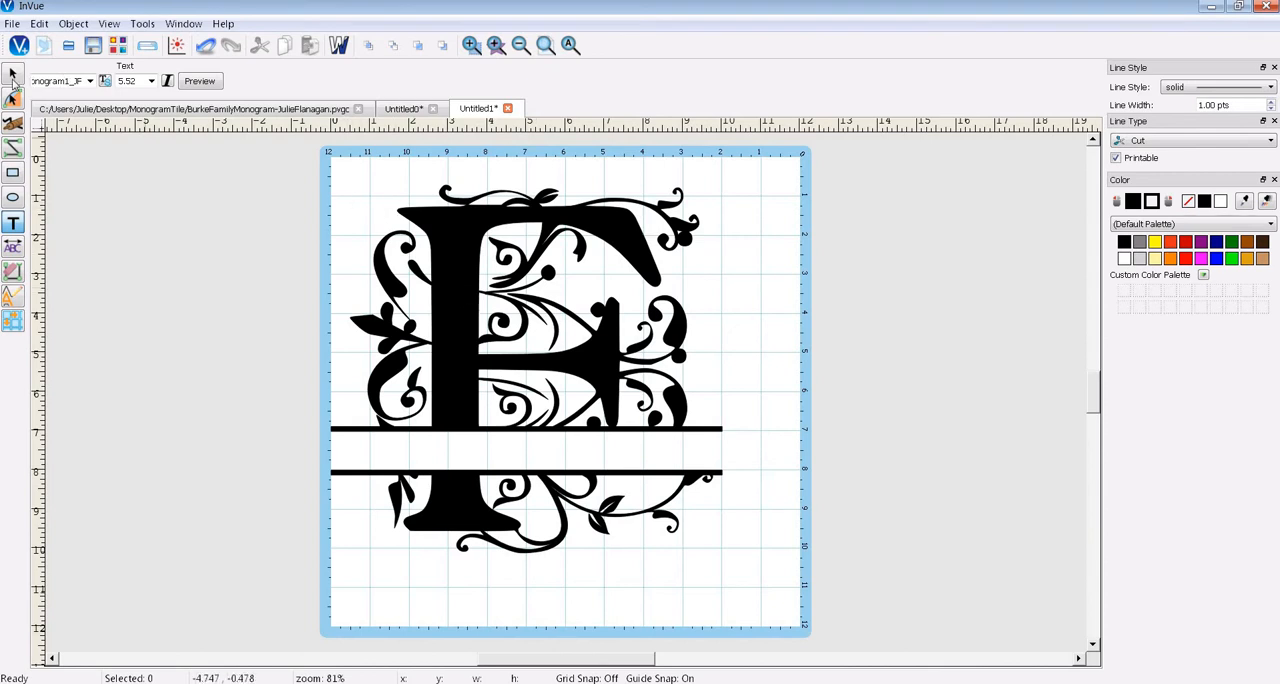
- Delete the monogram letter F from the page
click(12, 73)
click(475, 300)
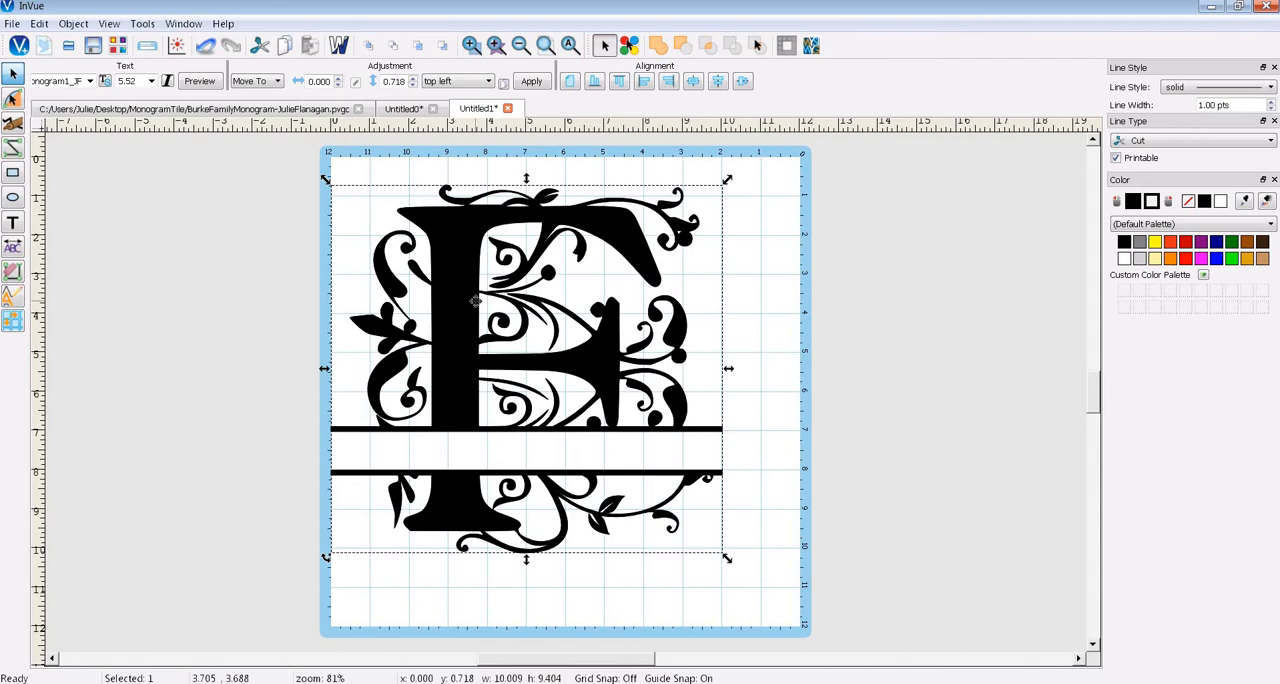
key(Delete)
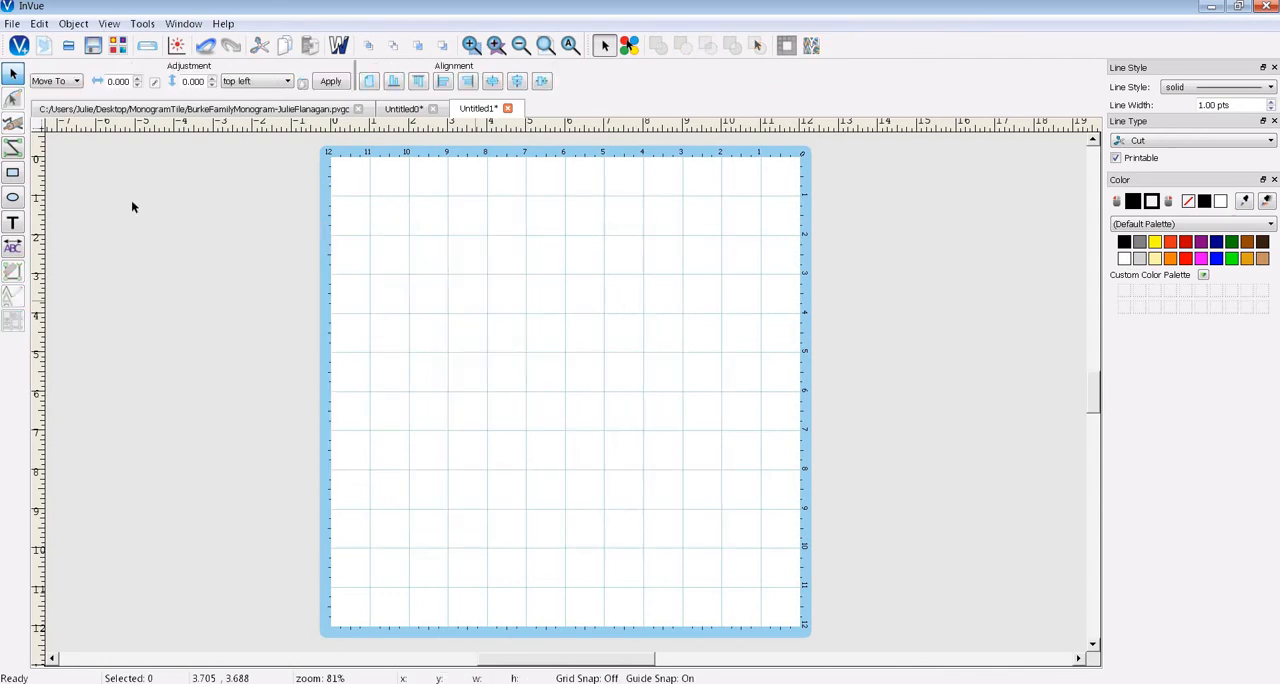
- Start a text entry on the page and examine the available fonts among the names beginning with R
click(12, 222)
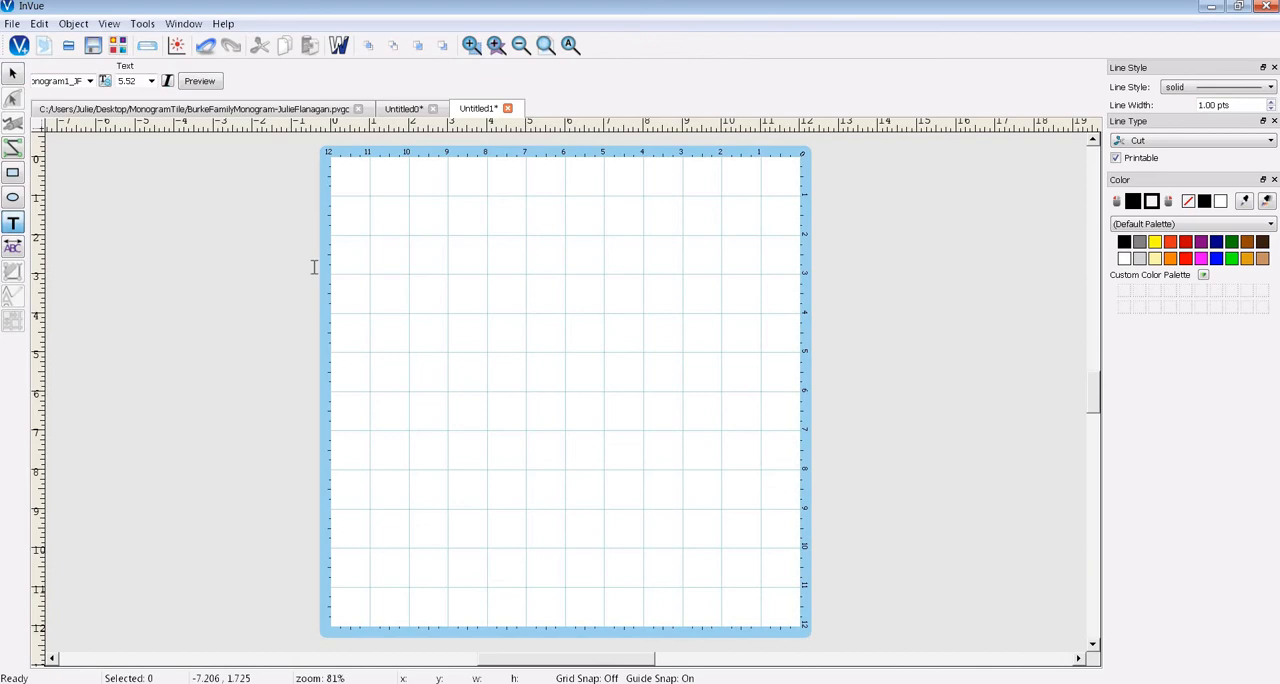
click(405, 299)
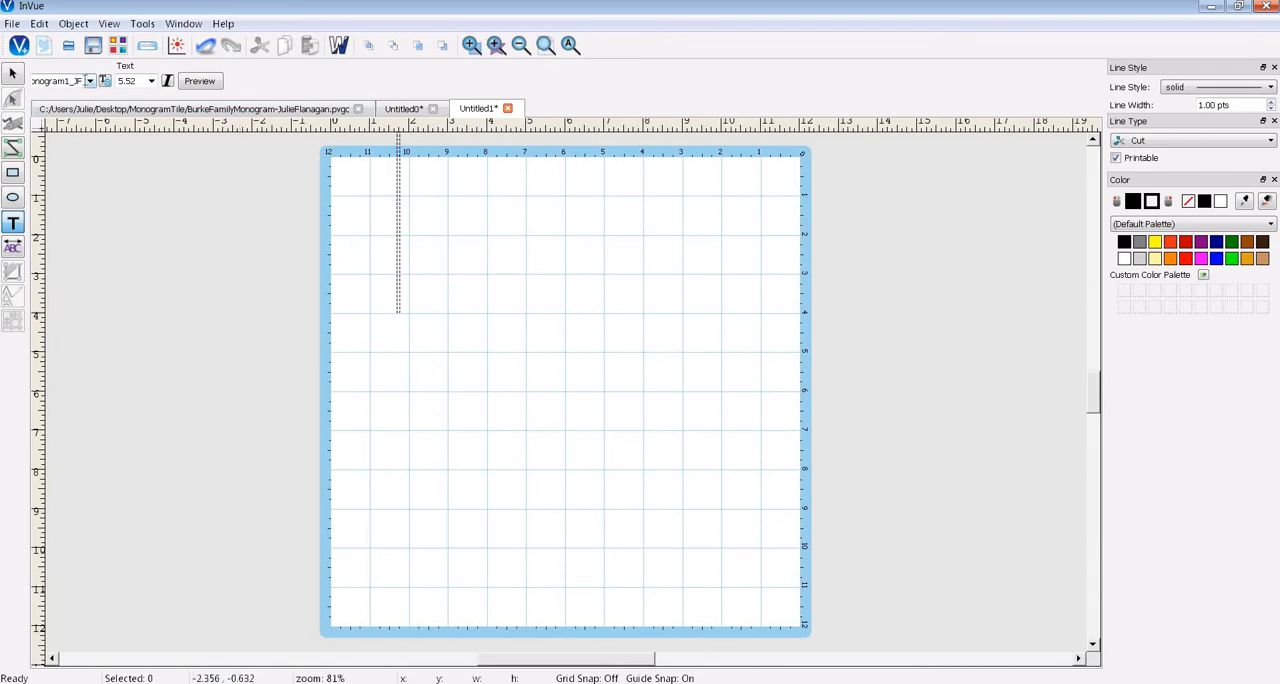
click(89, 82)
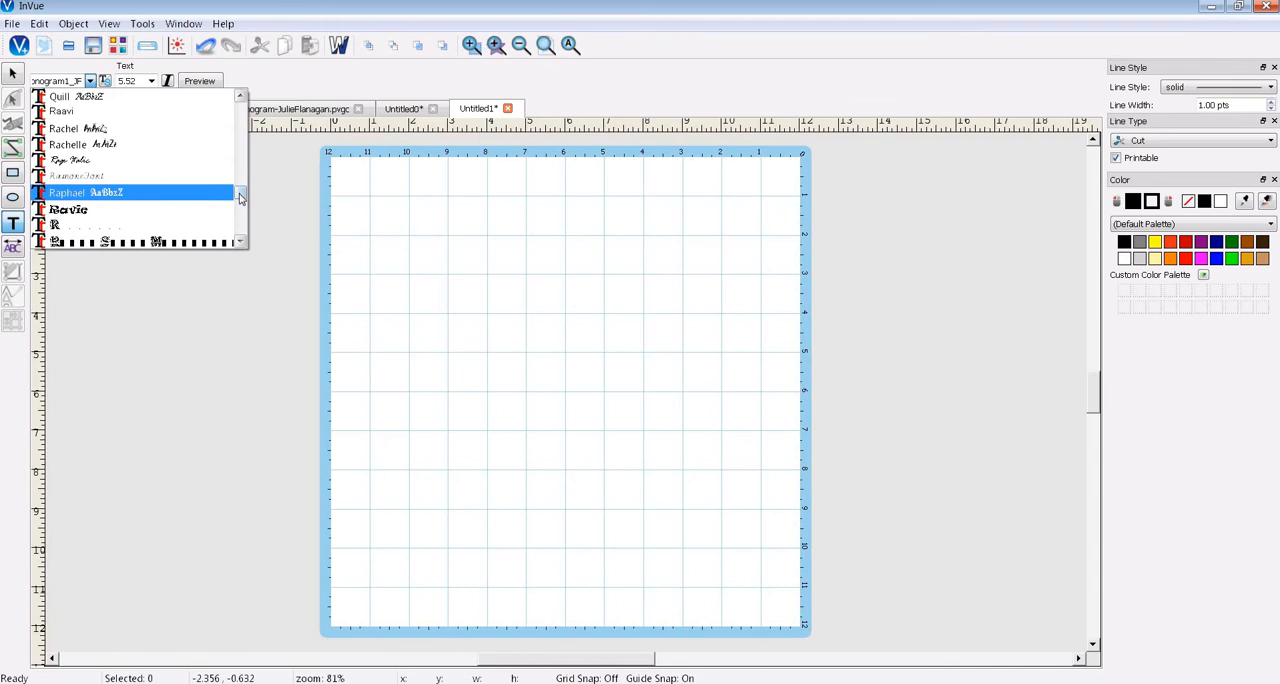
drag(240, 196, 241, 200)
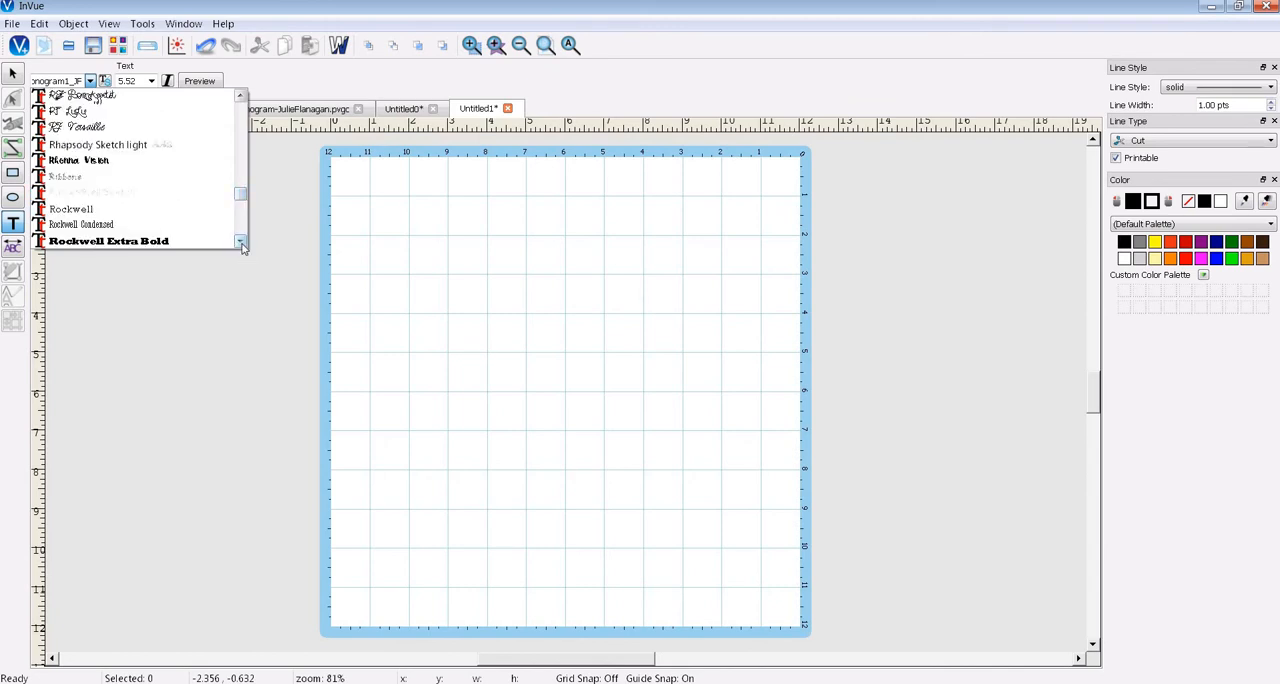
click(241, 241)
double_click(241, 241)
click(241, 241)
click(241, 241)
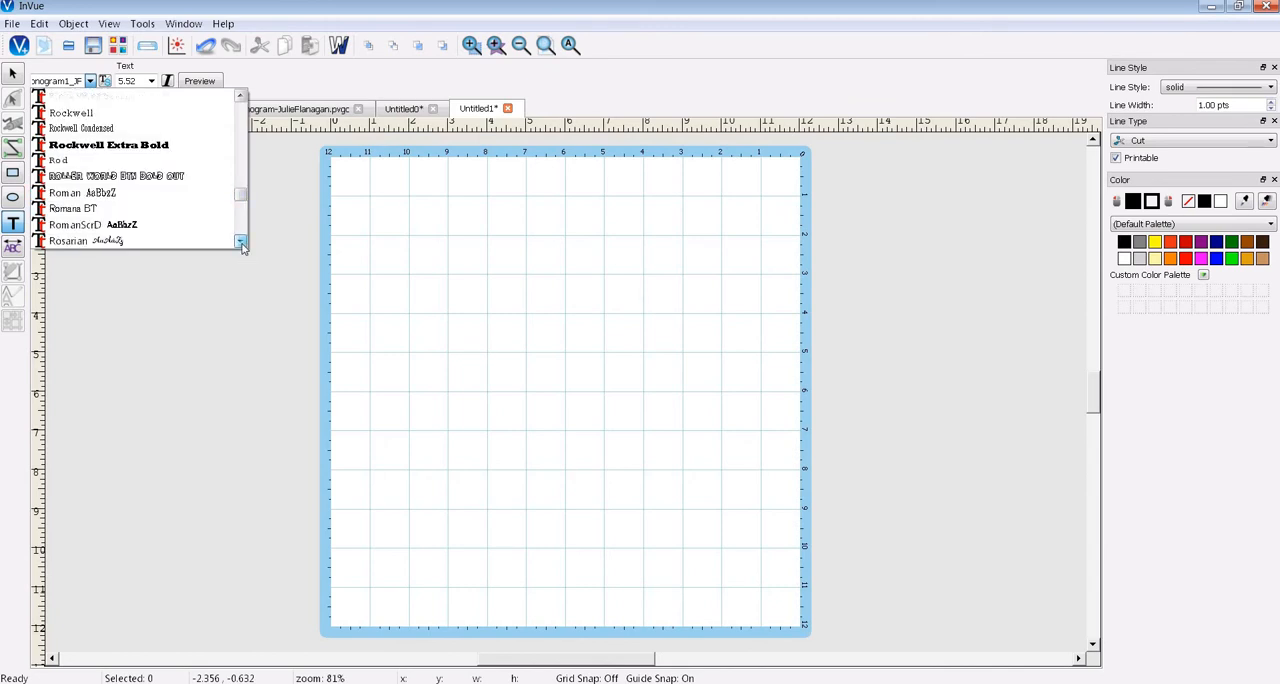
click(241, 241)
click(241, 241)
click(241, 96)
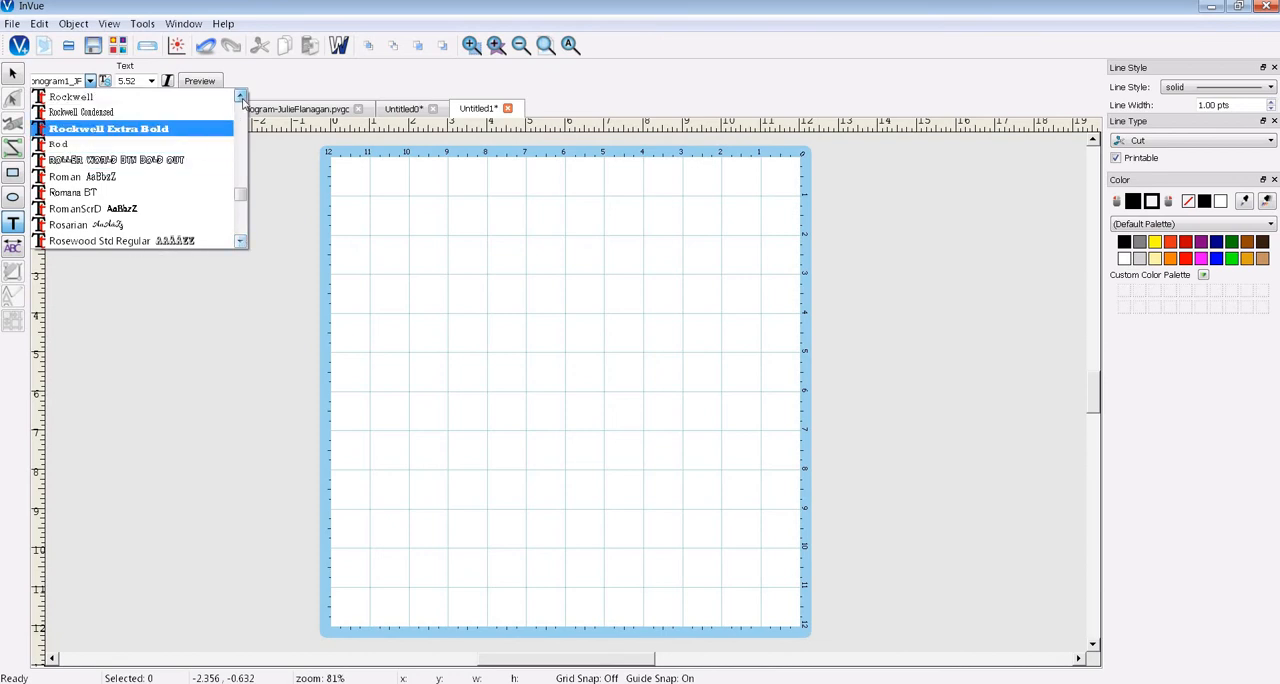
double_click(241, 96)
double_click(241, 96)
double_click(241, 96)
click(241, 96)
double_click(241, 96)
click(241, 96)
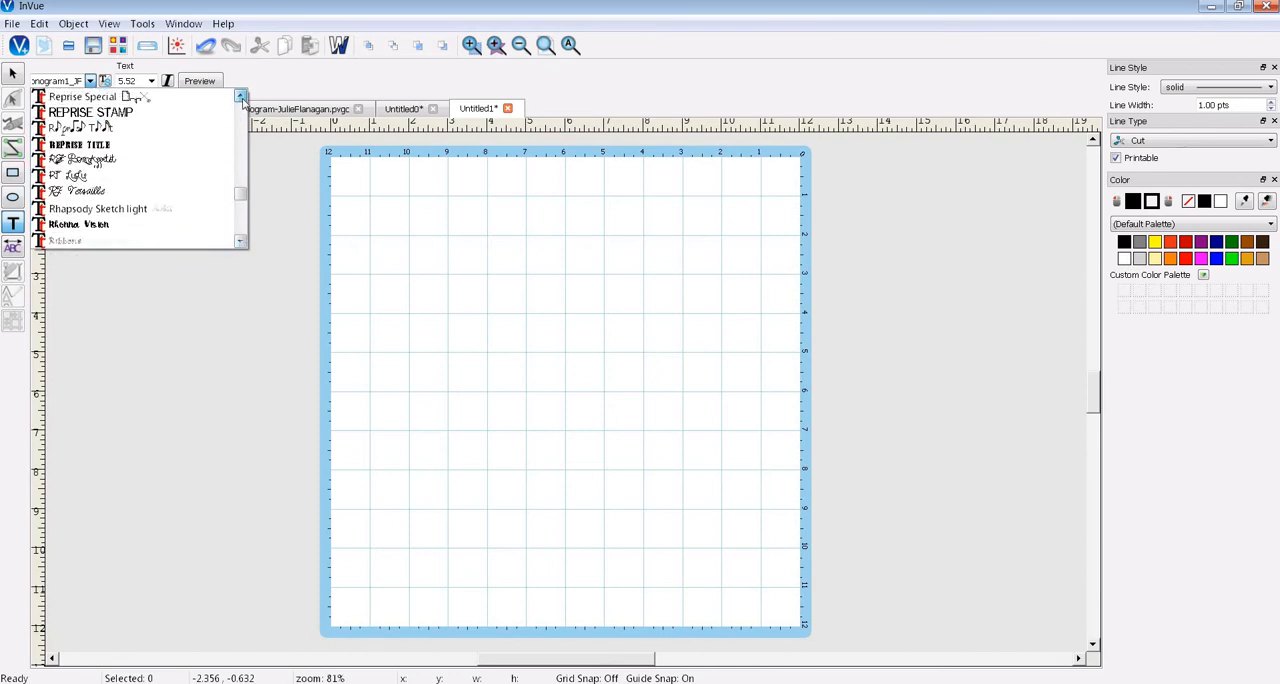
double_click(241, 96)
double_click(241, 96)
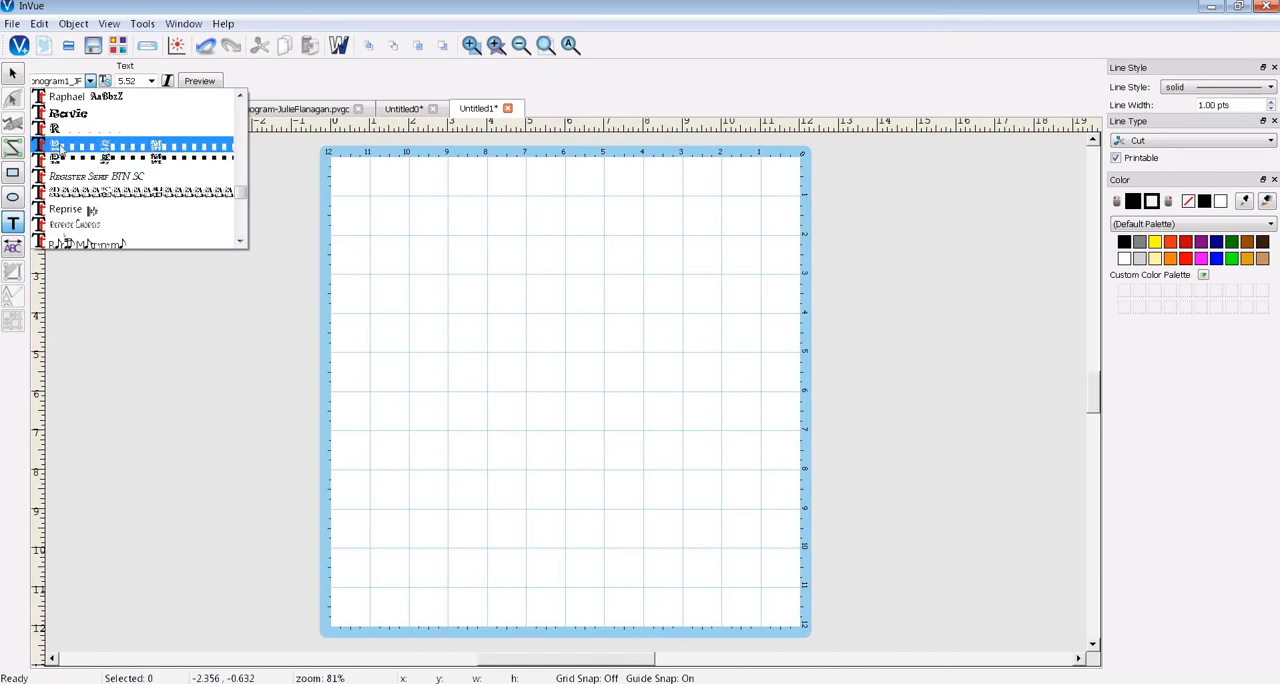
click(57, 148)
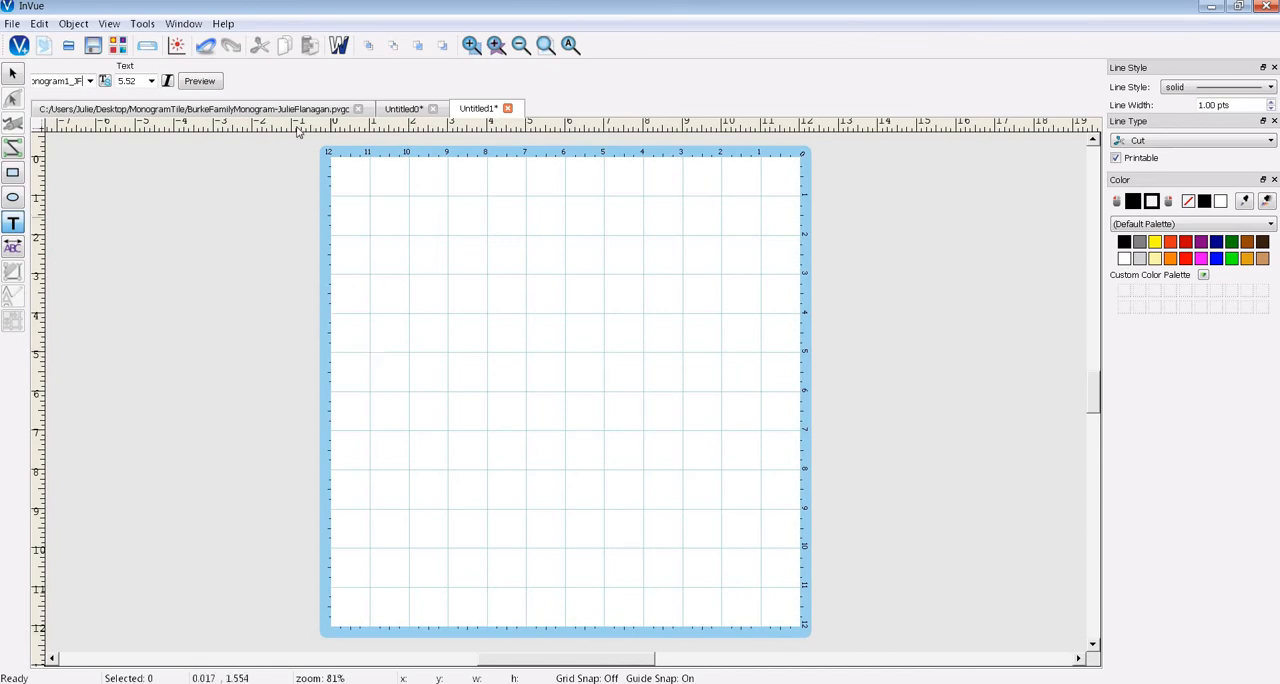
- Enter the monogram letter F directly on the canvas and move it onto the page, about 1 inch from its left and upper edges
click(380, 372)
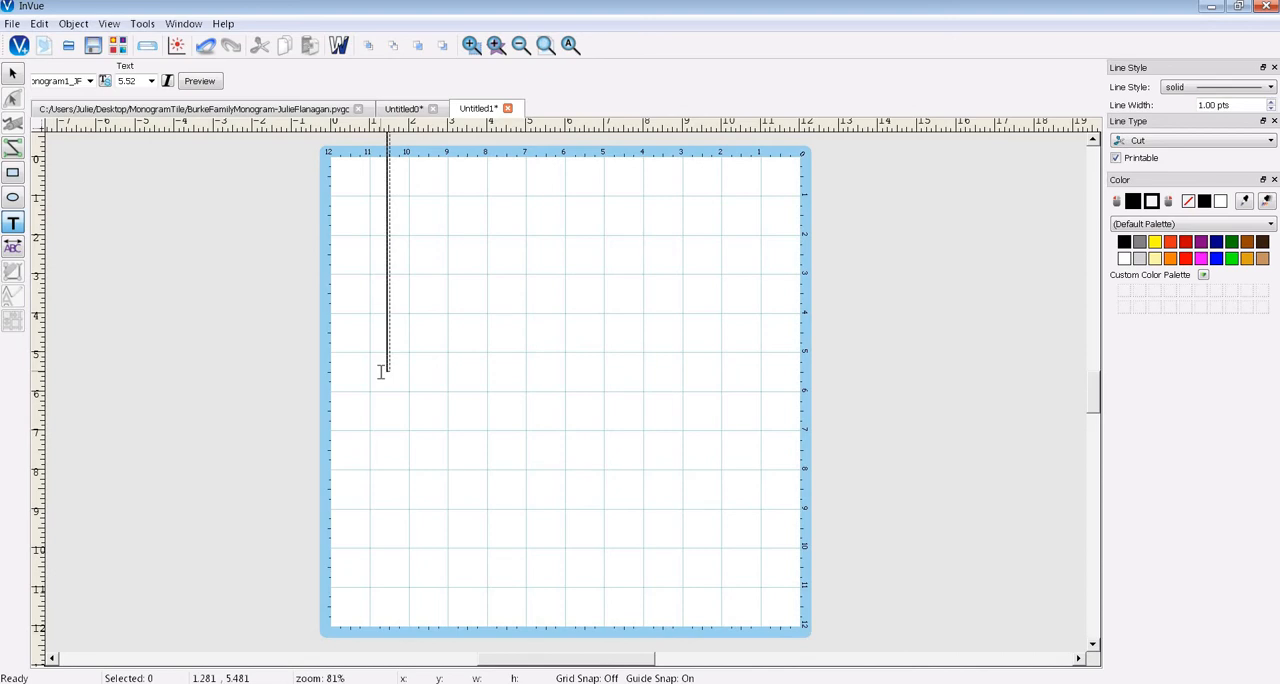
text(E)
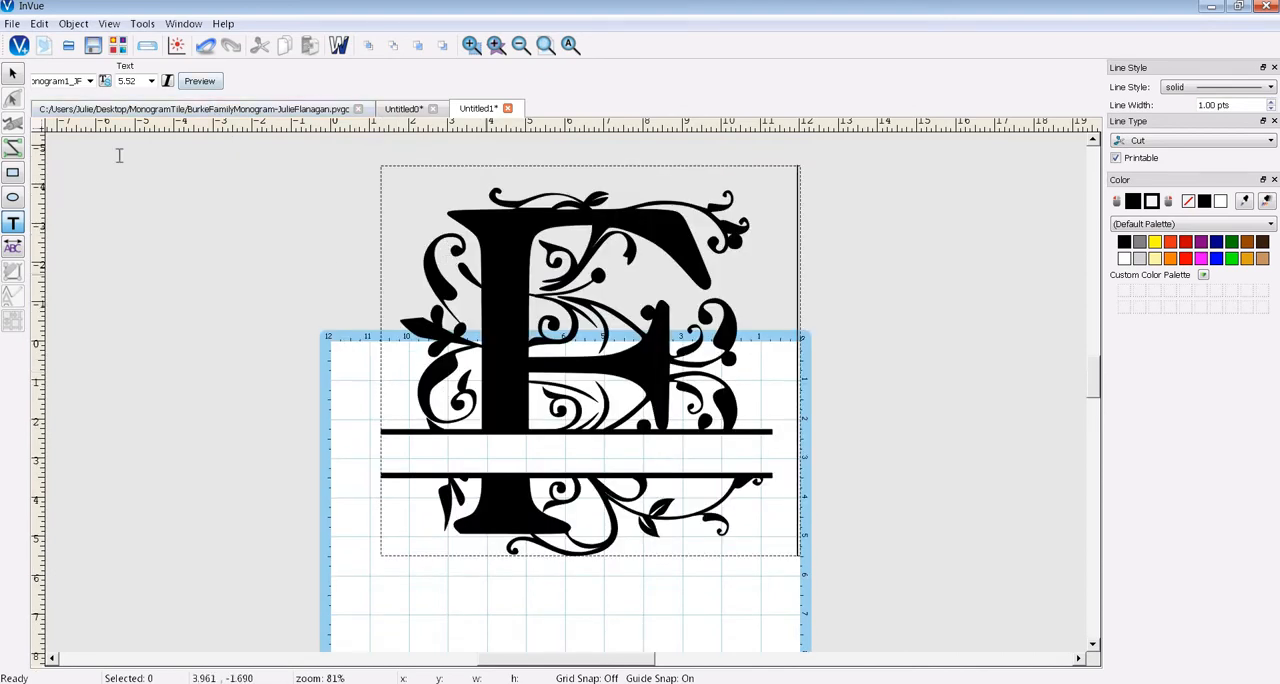
click(12, 73)
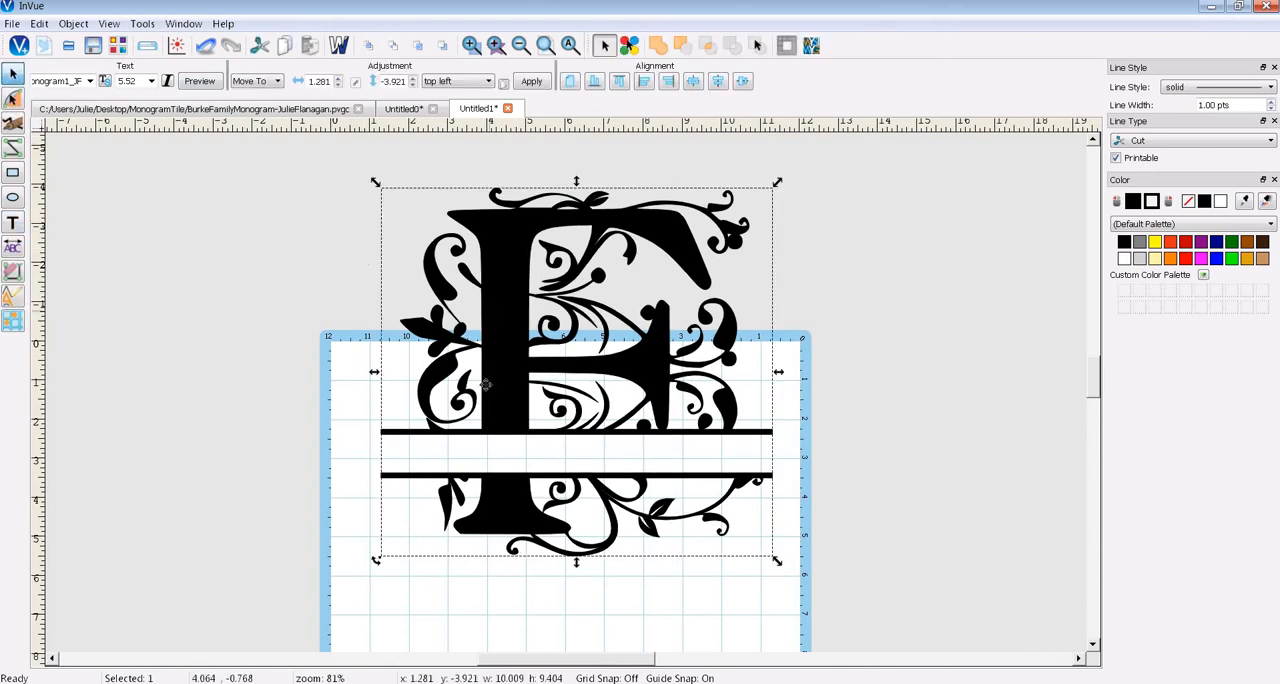
drag(485, 385, 473, 577)
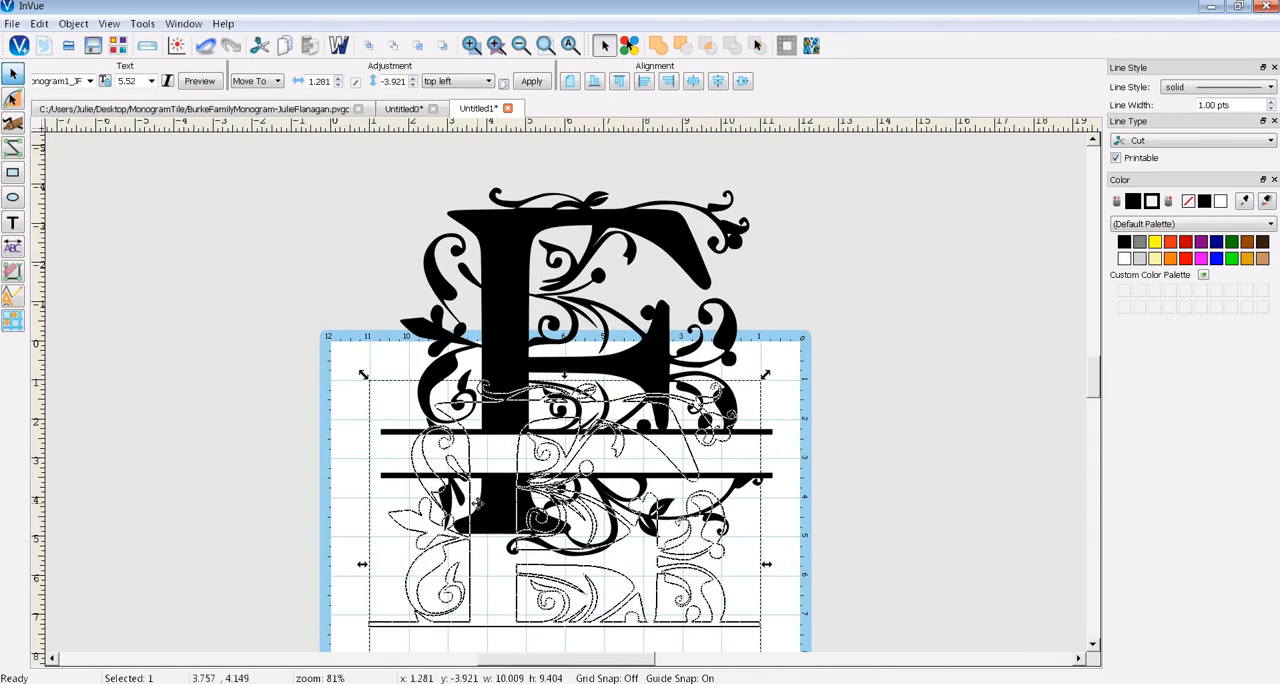
drag(475, 502, 477, 503)
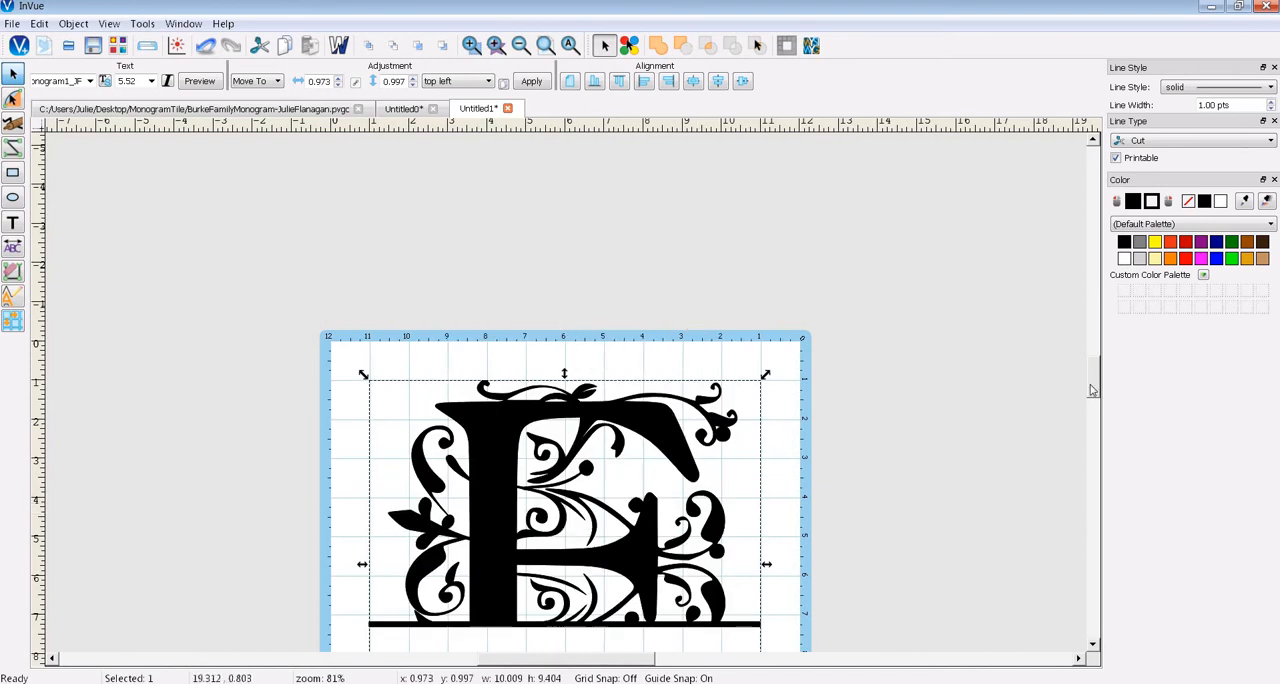
drag(1092, 389, 1092, 395)
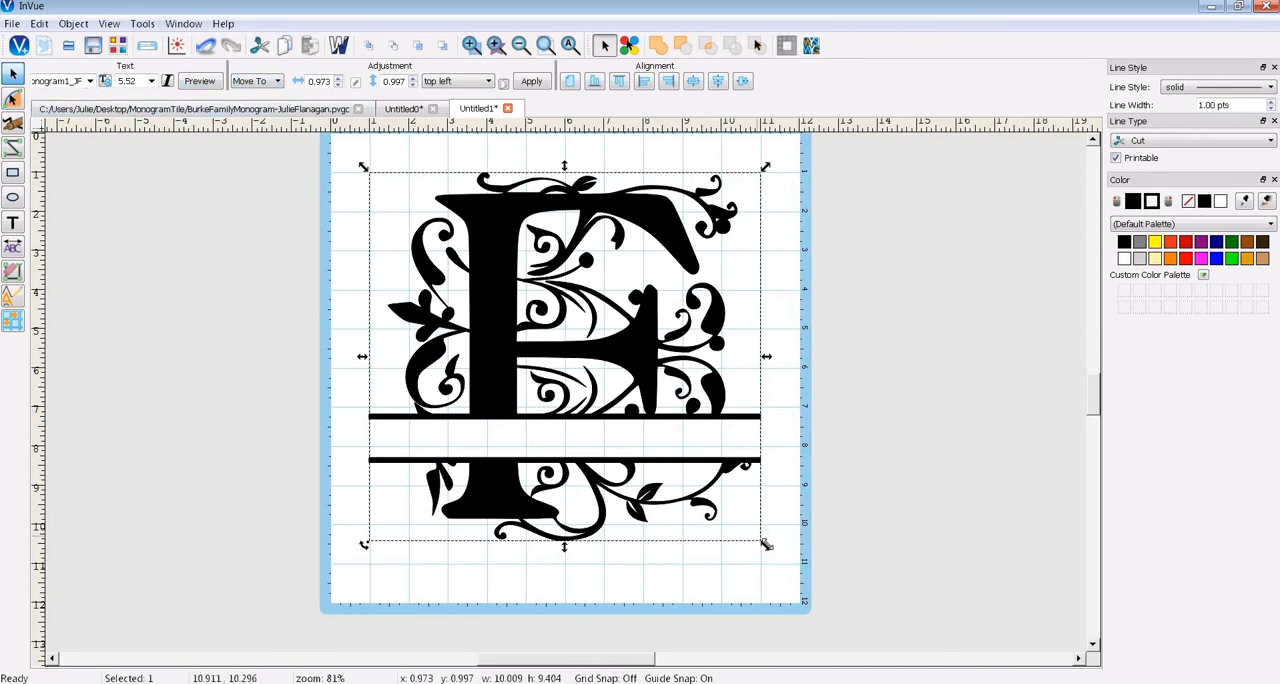
- Set the monogram's width to 10 inches with locked proportions and move it up to about 0.43 inches below the page's upper edge
mouse_move(760, 542)
mouse_down()
mouse_move(751, 515)
mouse_move(734, 516)
mouse_move(600, 391)
mouse_move(762, 535)
mouse_up()
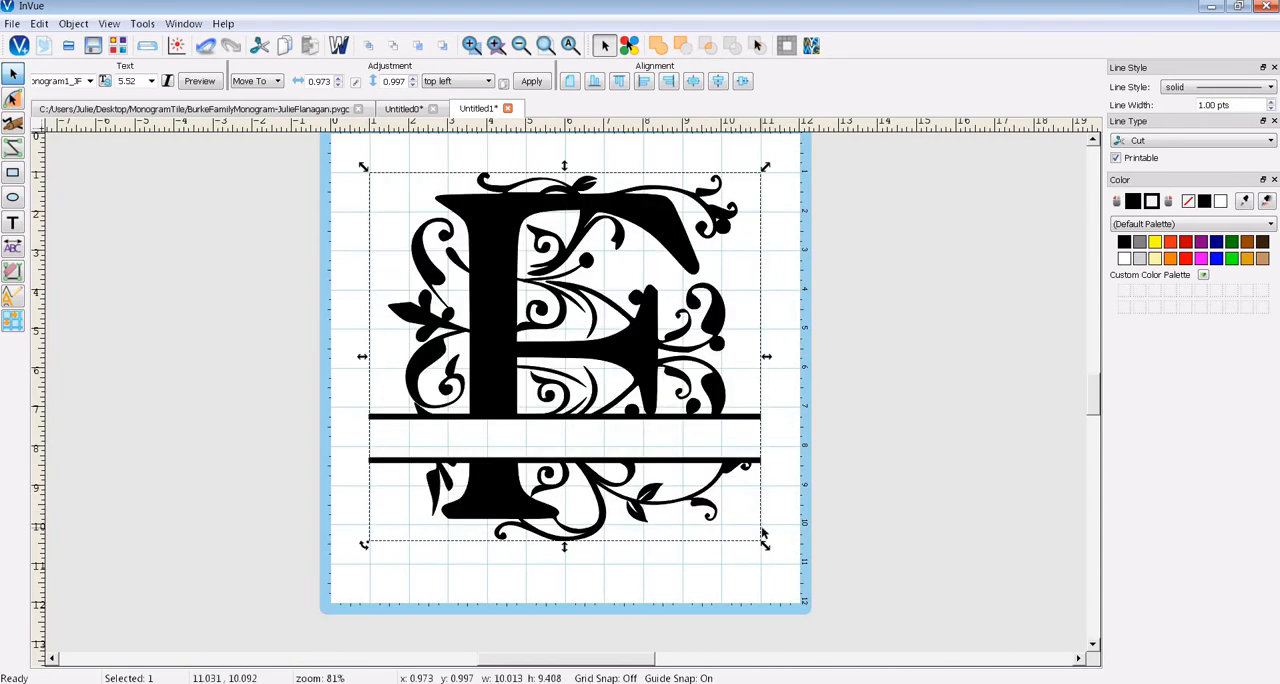
click(13, 75)
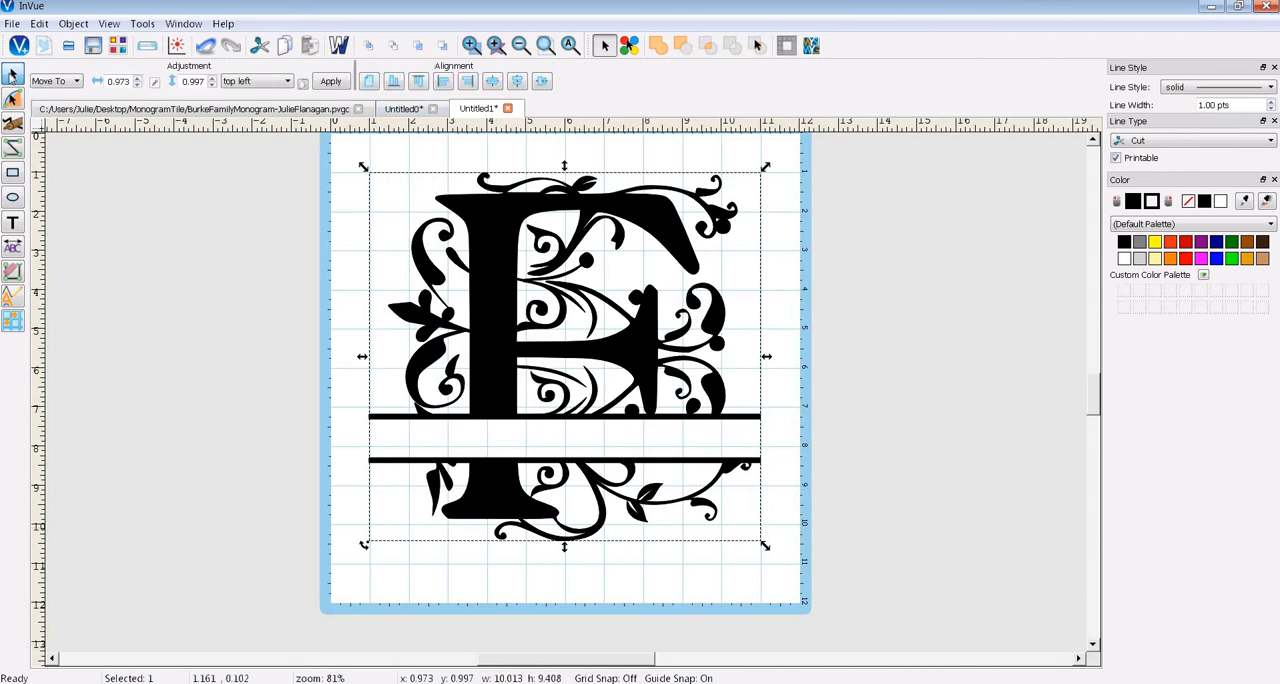
click(77, 82)
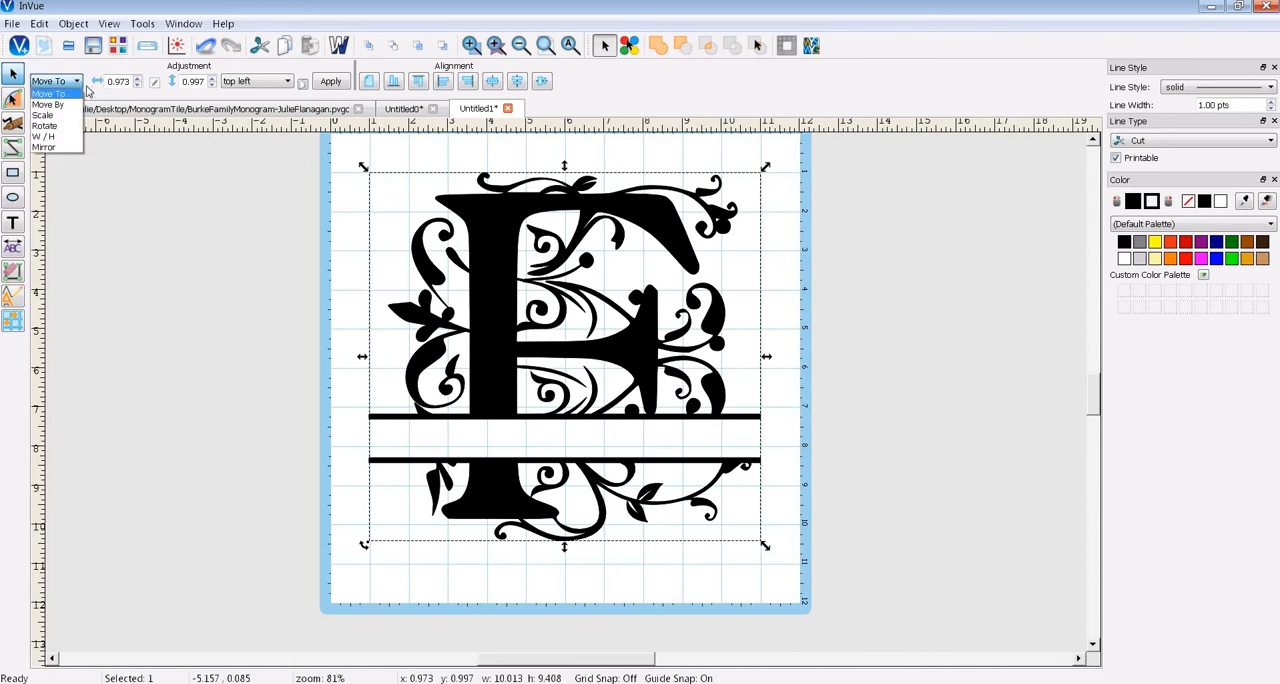
click(62, 138)
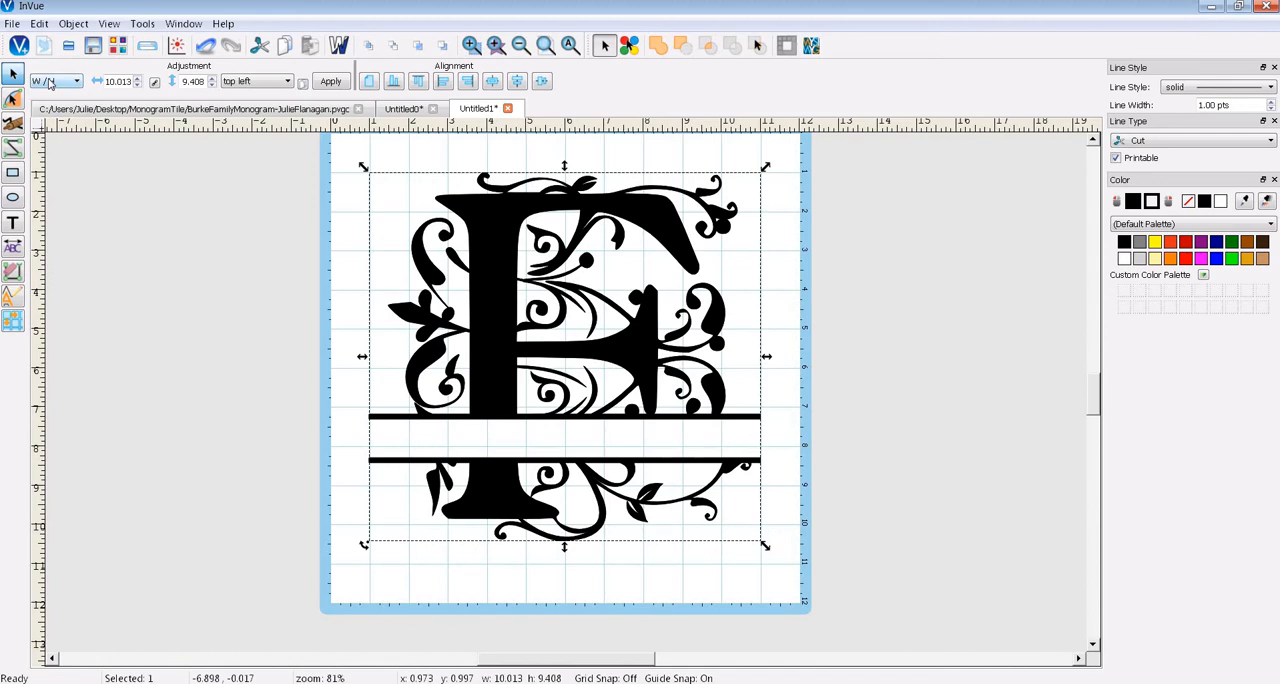
double_click(116, 81)
click(154, 85)
drag(105, 82, 145, 91)
text(10)
key(Return)
click(334, 86)
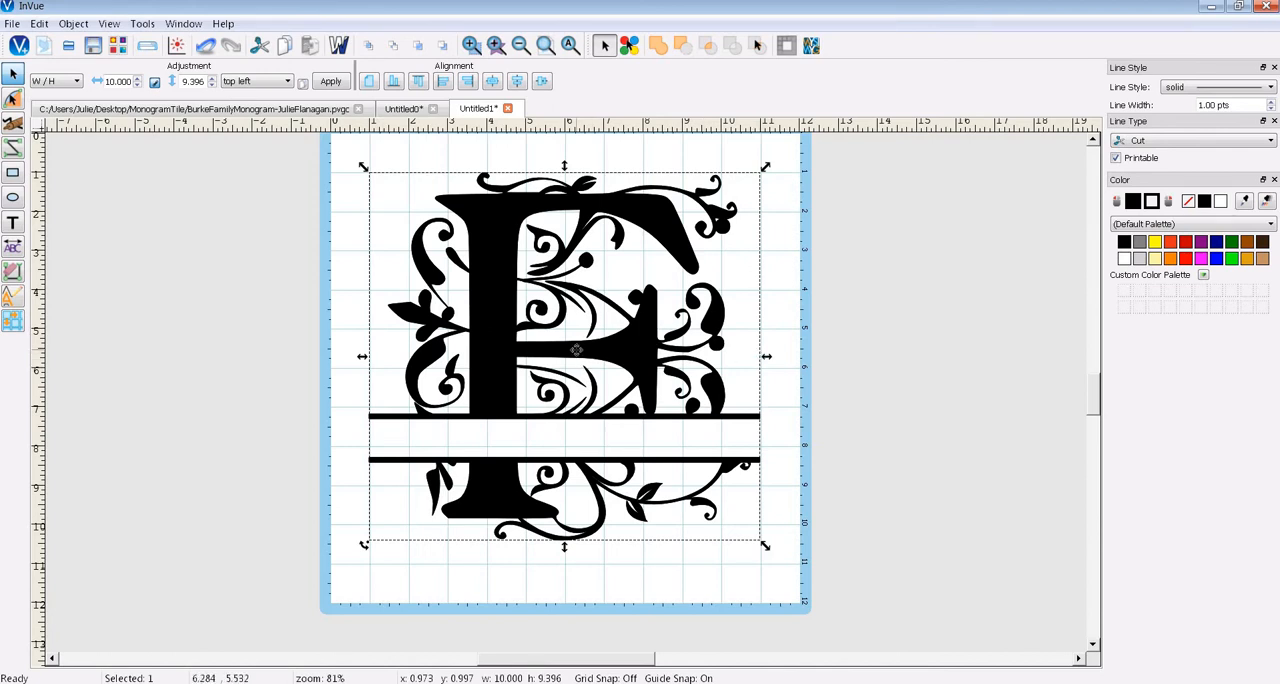
drag(575, 349, 577, 328)
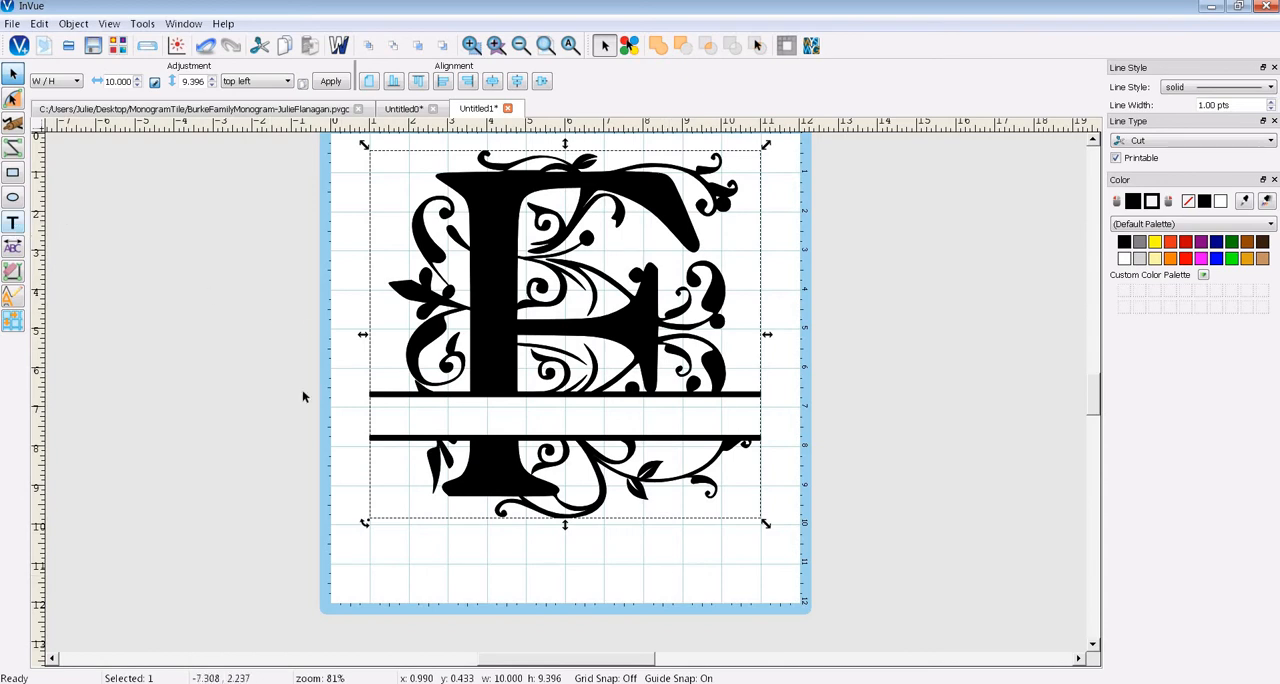
click(349, 426)
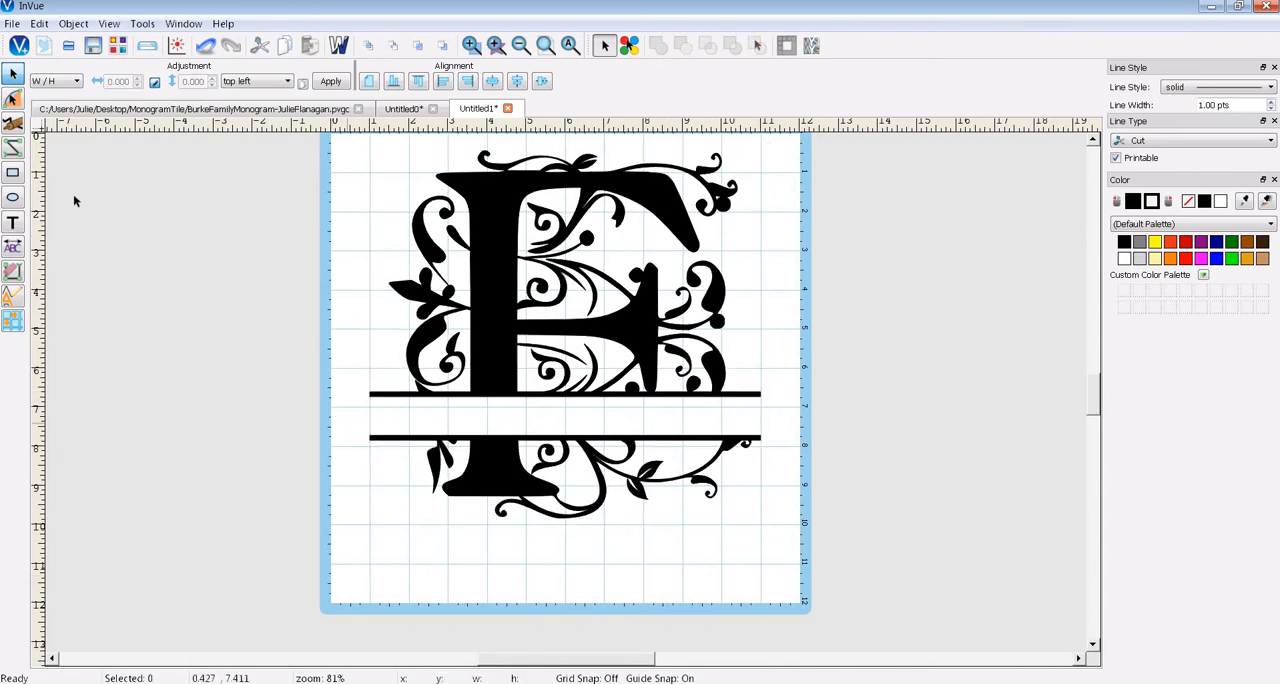
- Start a new text entry in the text preview and enter the family surname followed by FAMILY, all in capitals
click(10, 224)
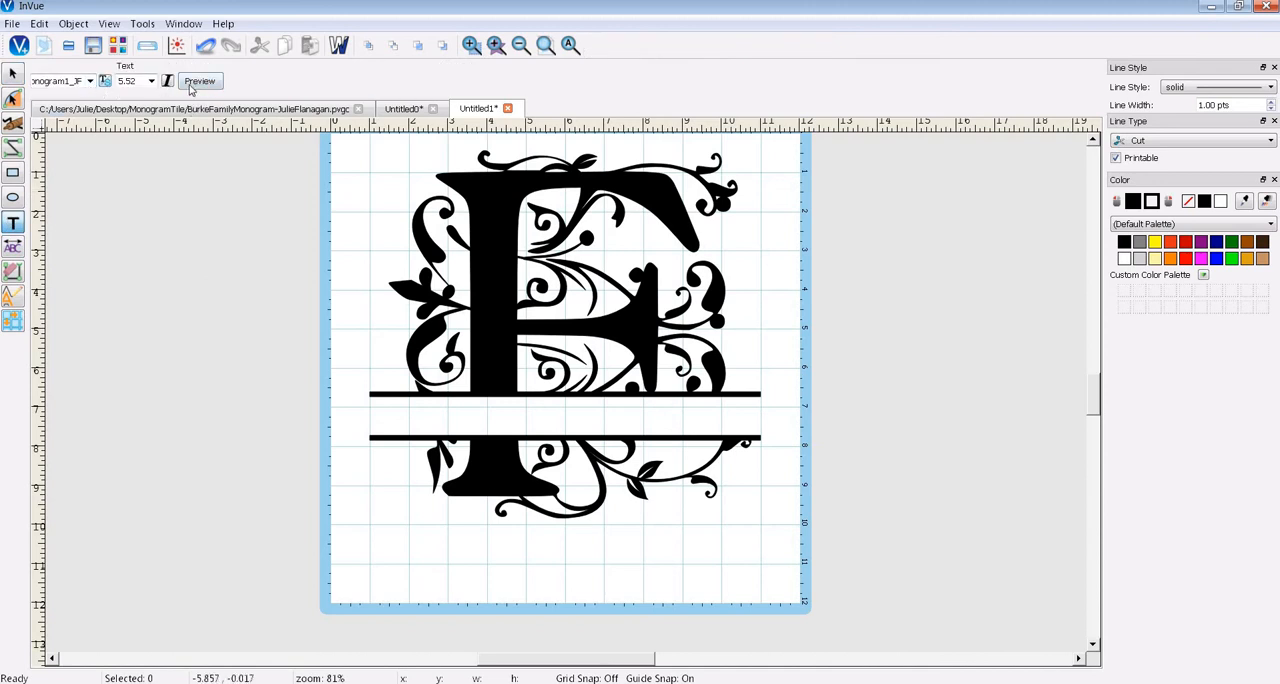
click(196, 82)
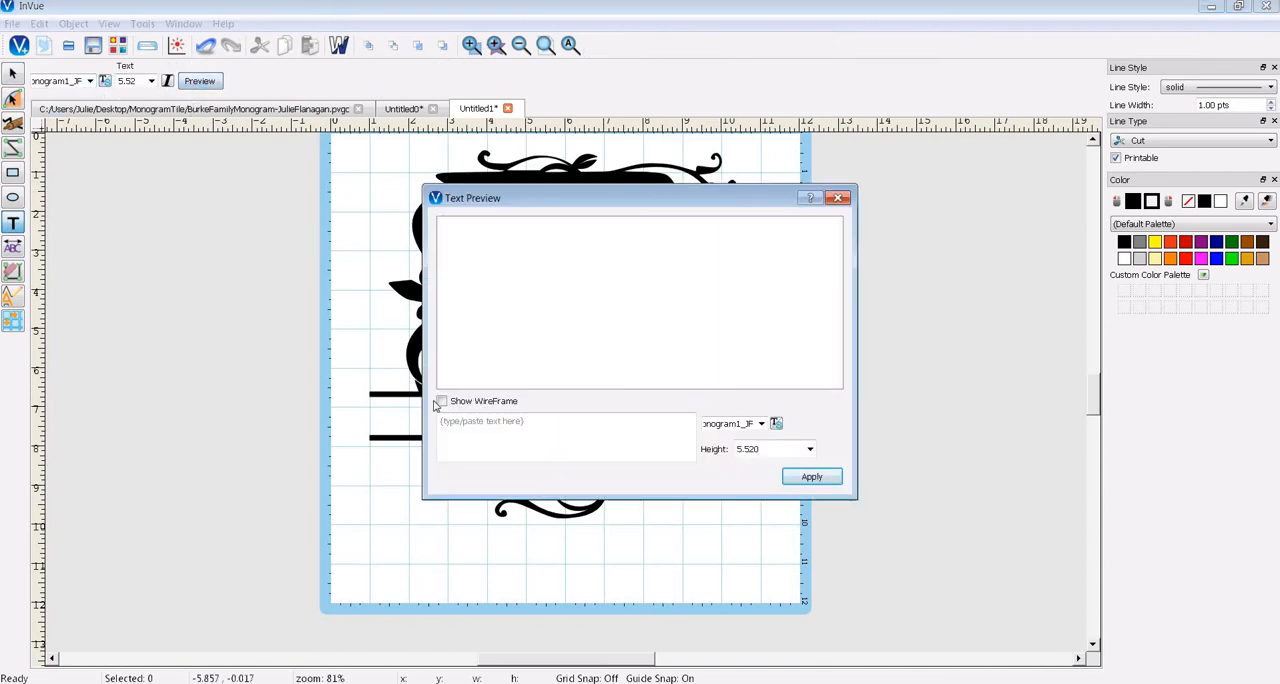
click(479, 423)
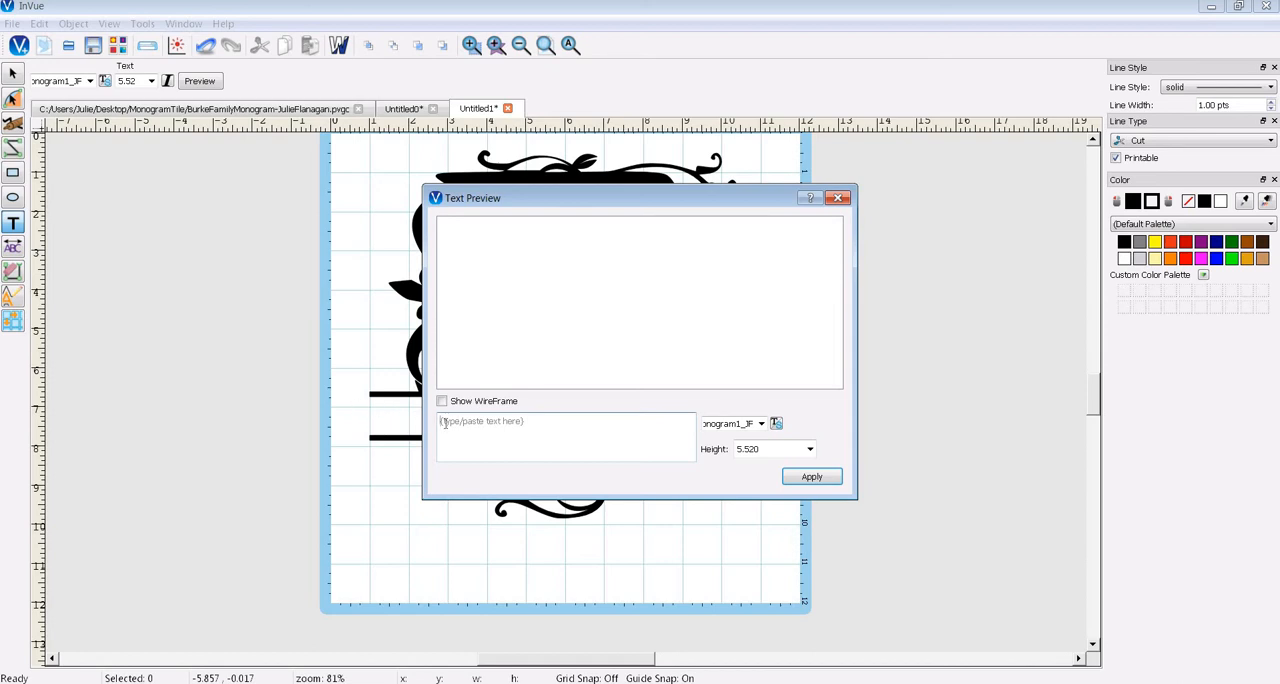
key(Caps_Lock)
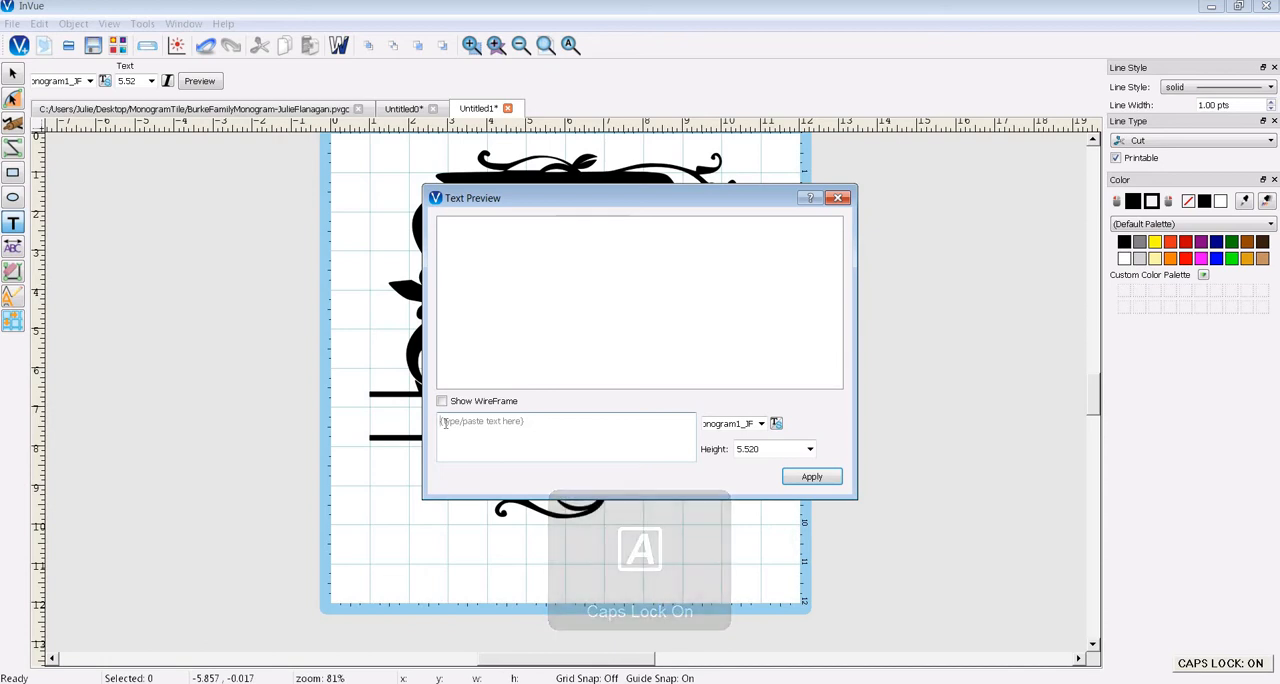
text(FLA)
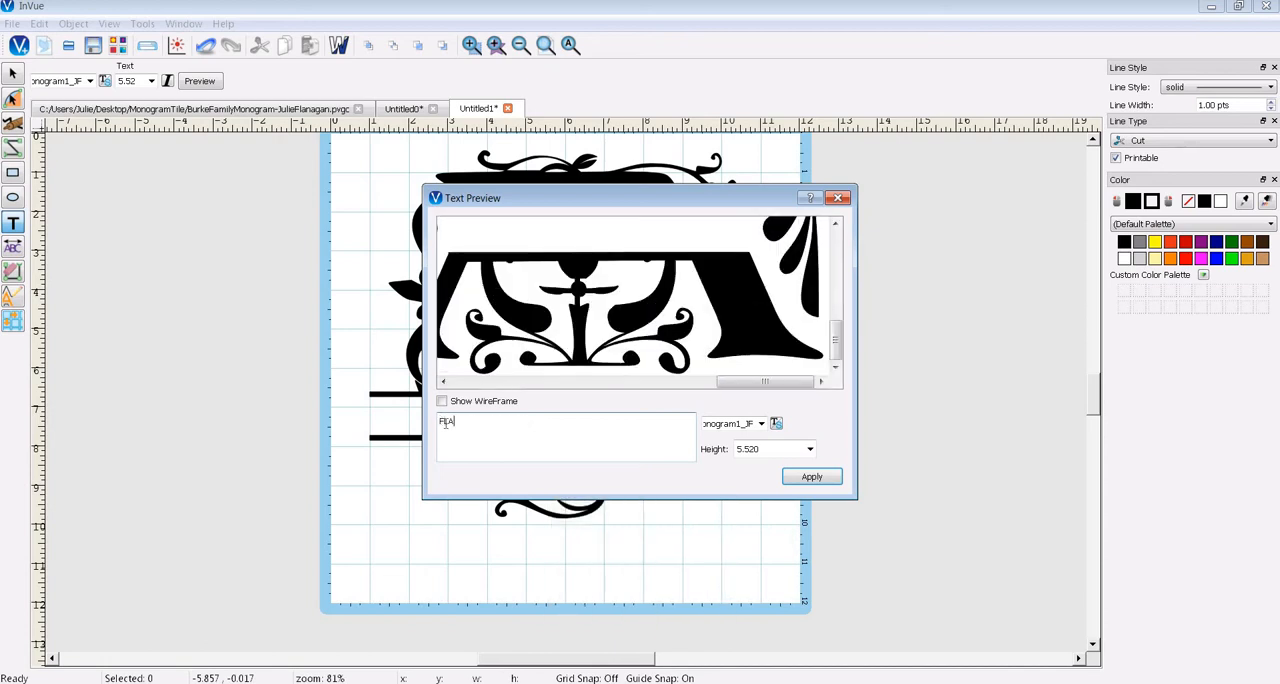
text(NAGAN)
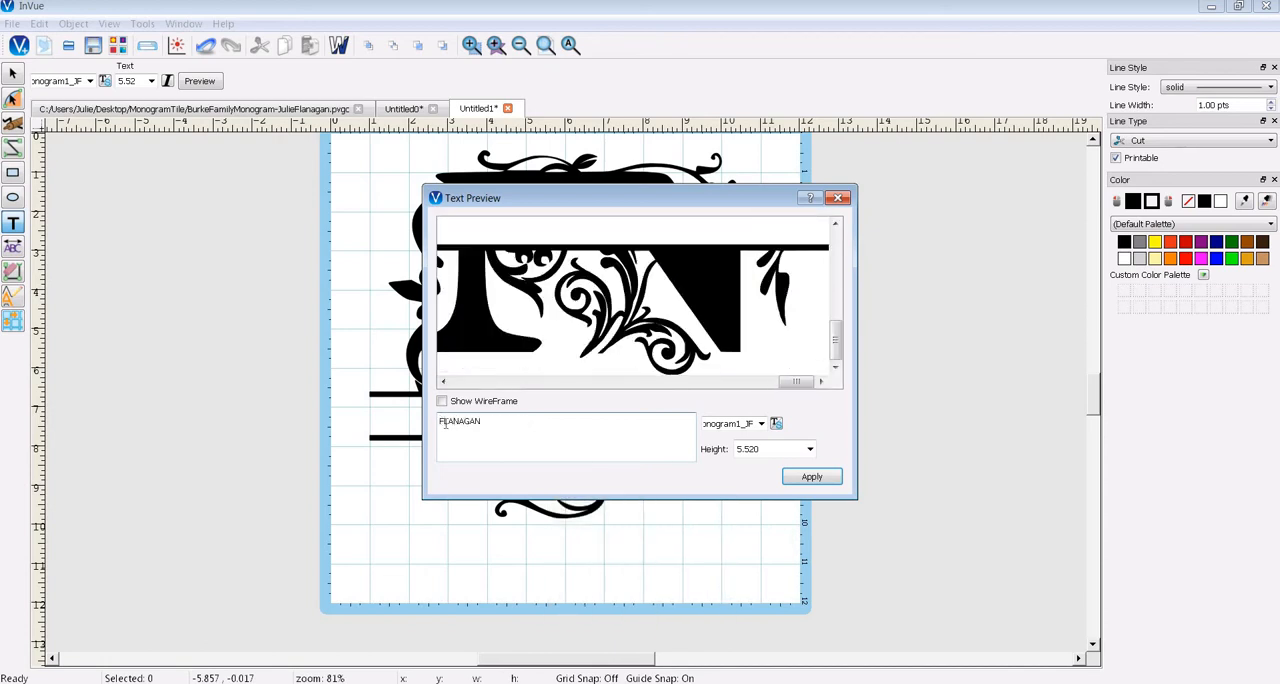
text( FAMILY)
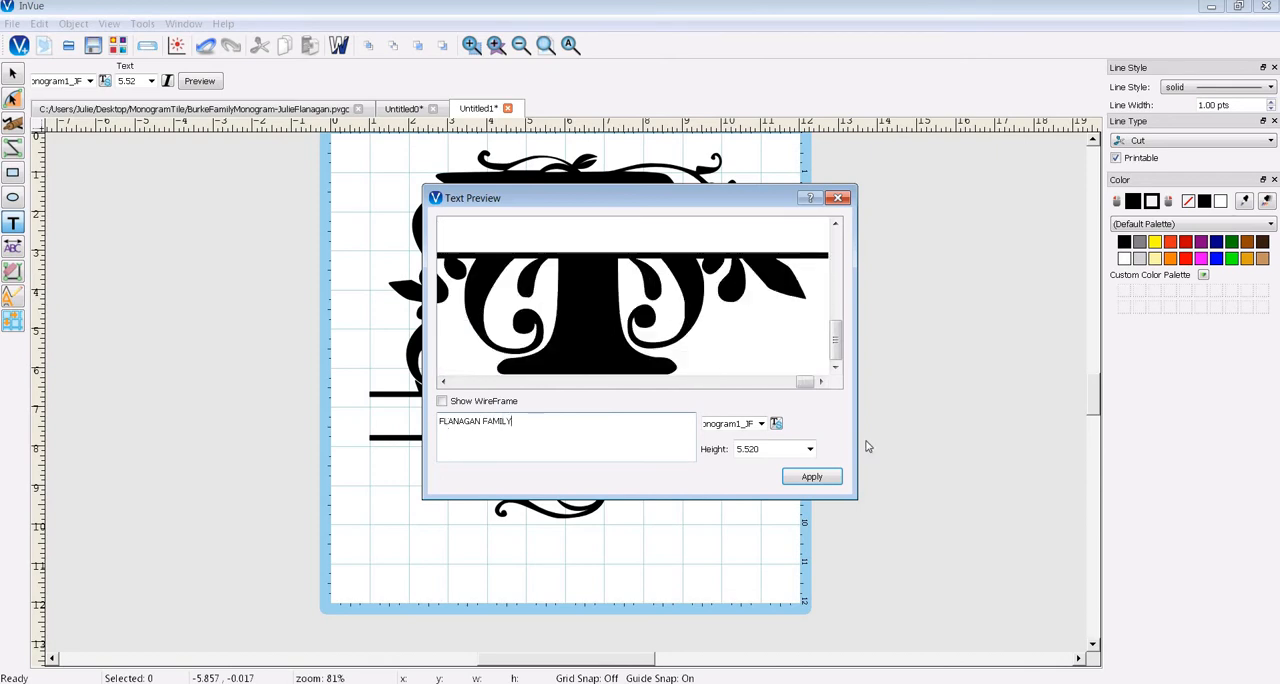
- Set the font of the family-name text to Caslon Bd BT
click(761, 423)
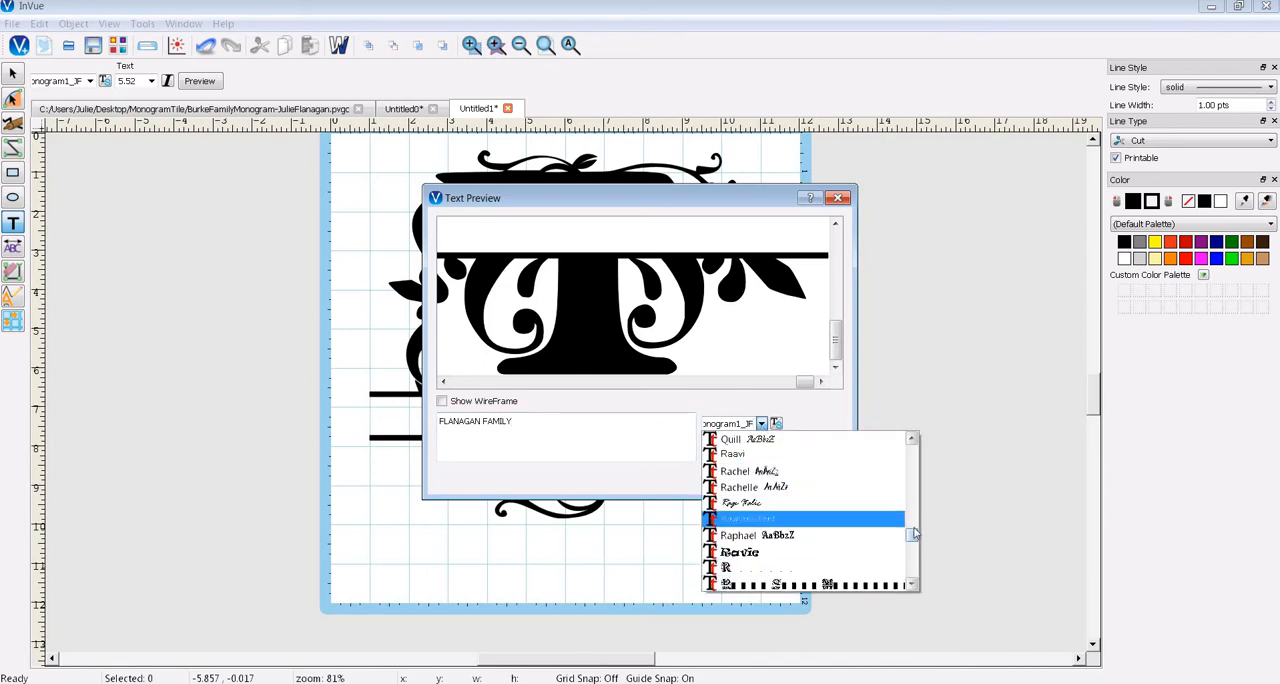
drag(913, 535, 914, 490)
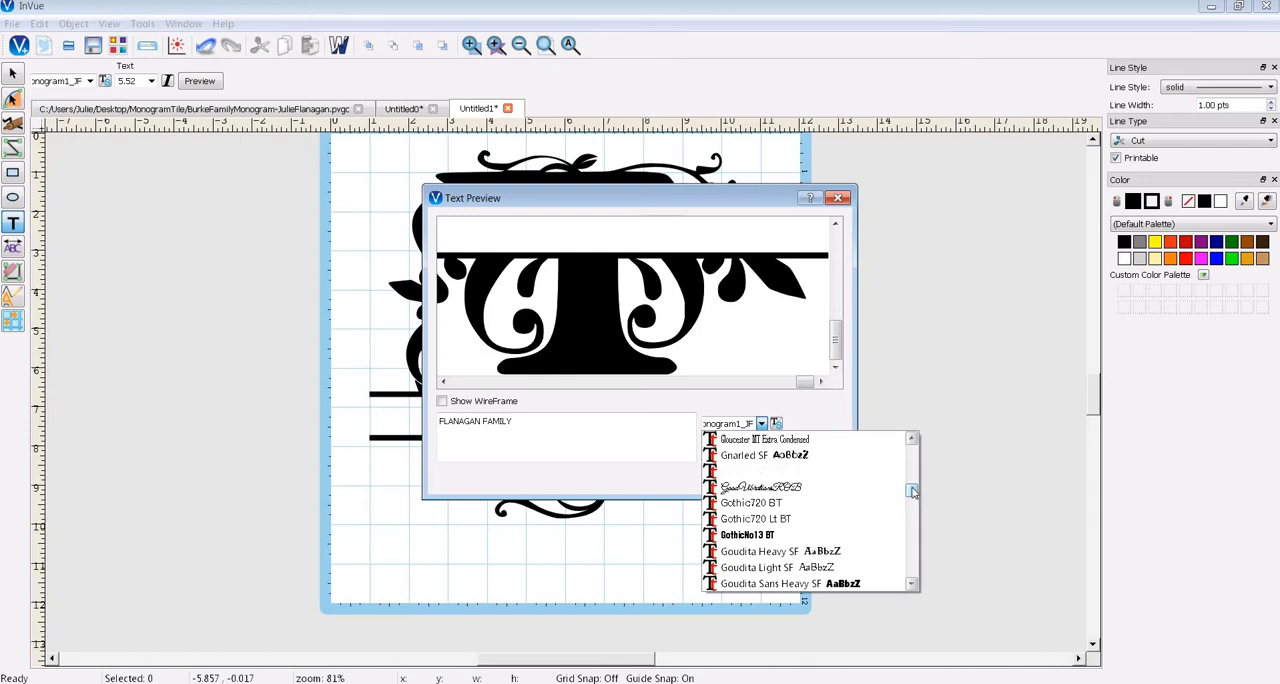
drag(913, 490, 912, 466)
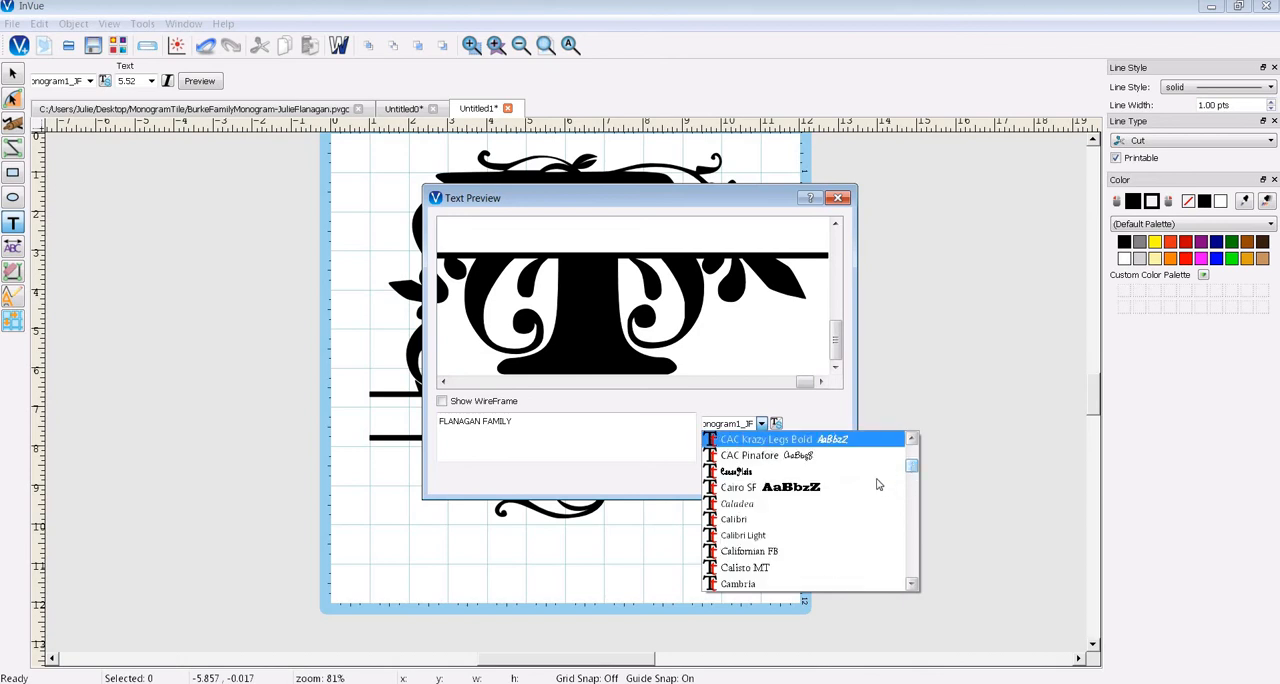
click(913, 585)
click(913, 585)
click(913, 585)
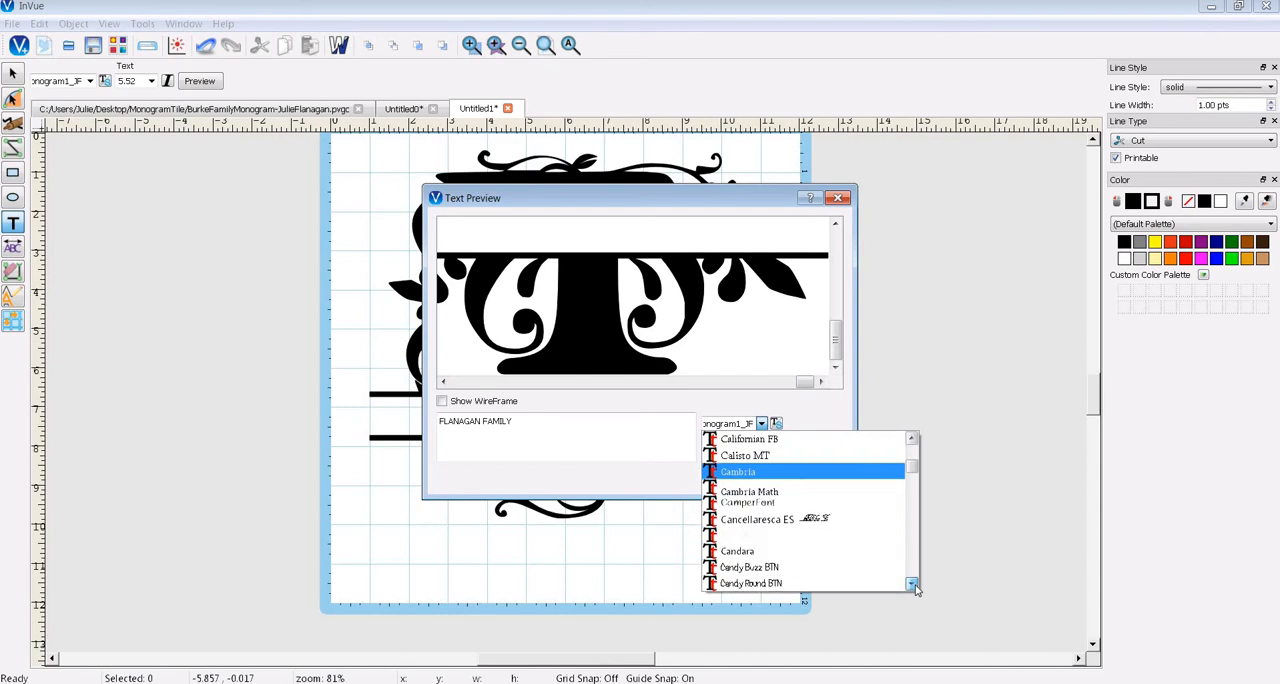
click(913, 585)
click(913, 585)
click(913, 585)
click(913, 585)
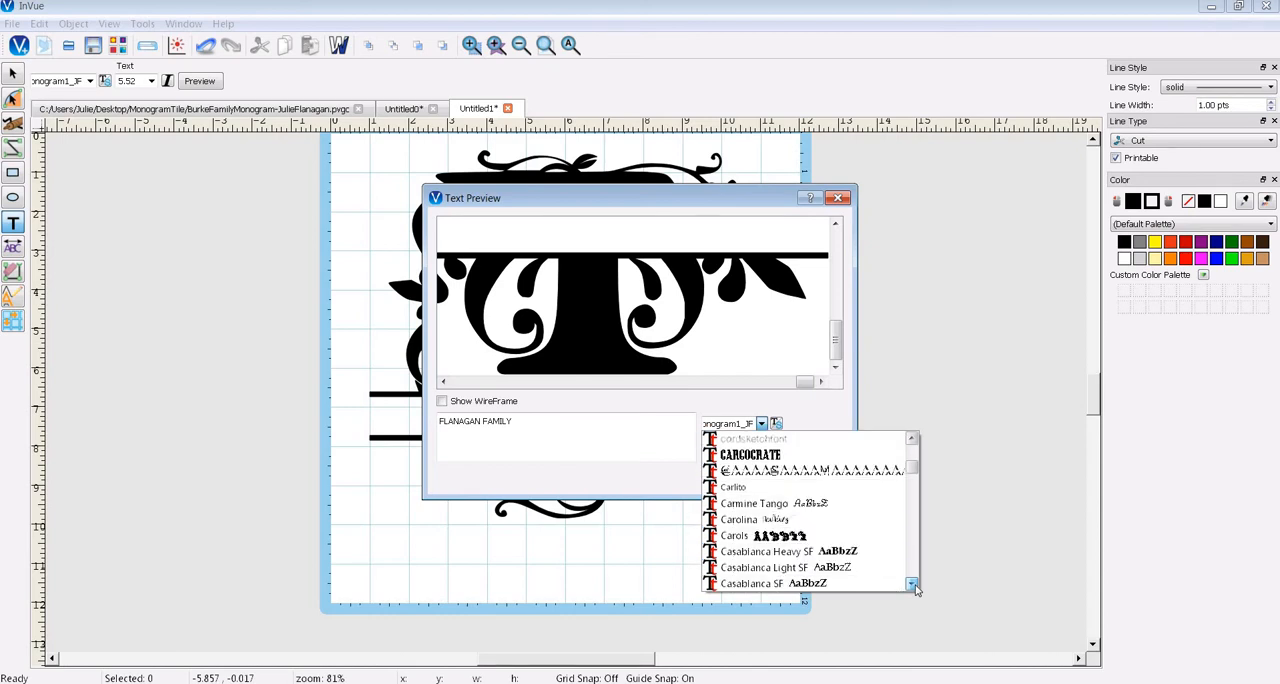
click(913, 585)
click(913, 585)
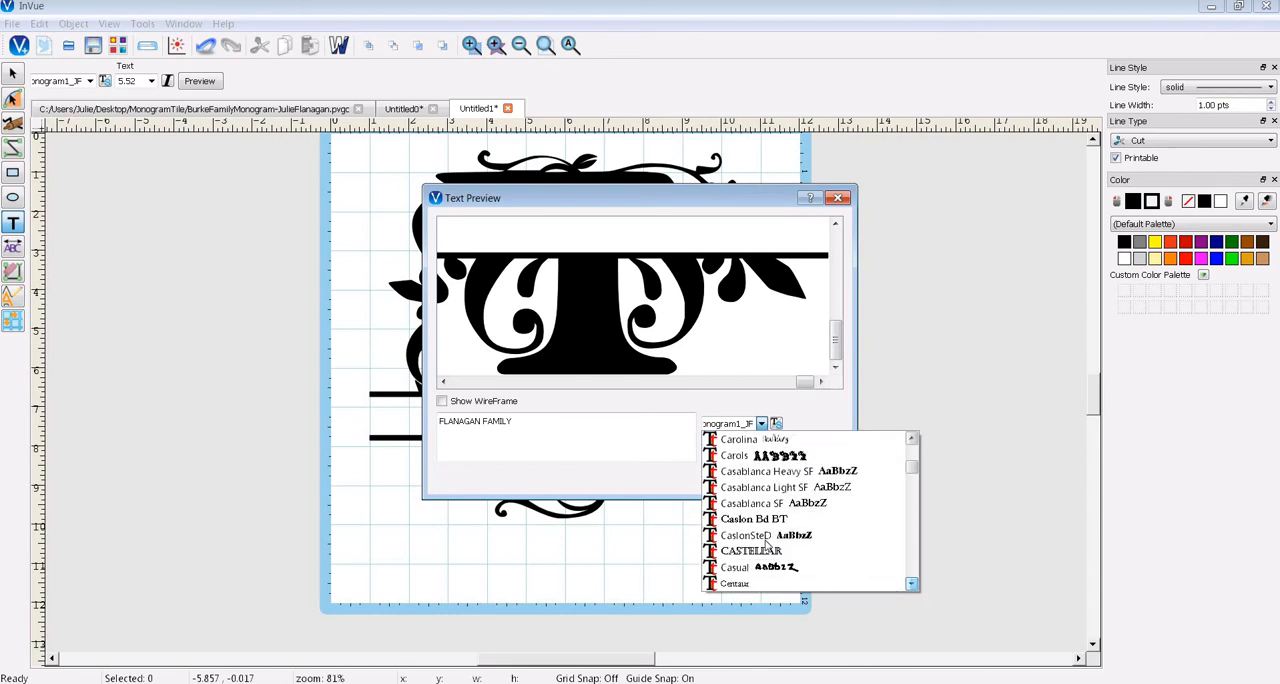
click(763, 520)
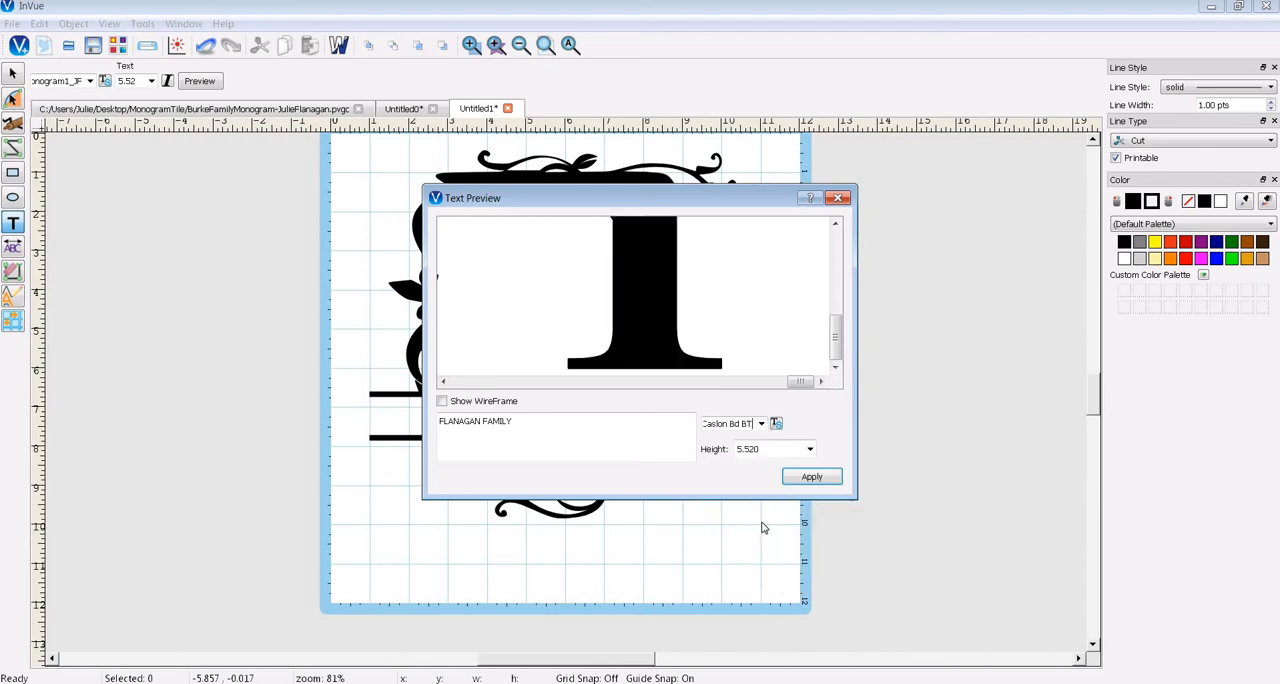
- Set the family-name text's height to 1.0 and apply it to the page
click(810, 450)
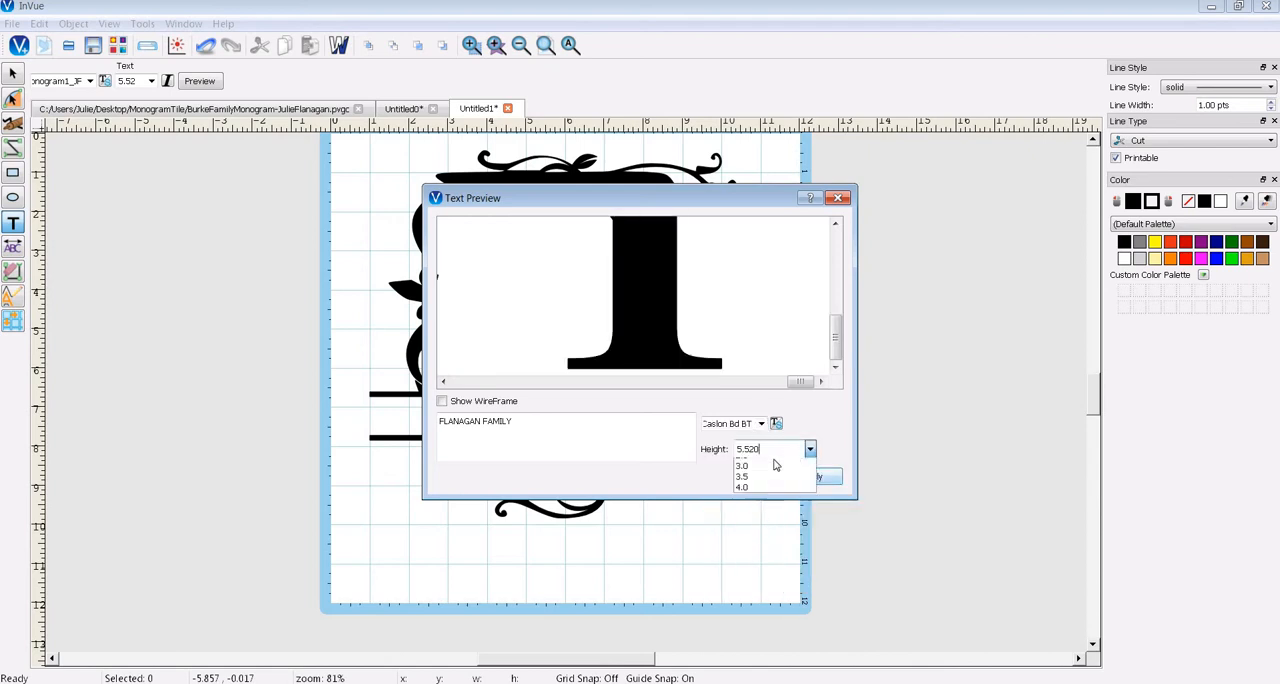
click(759, 466)
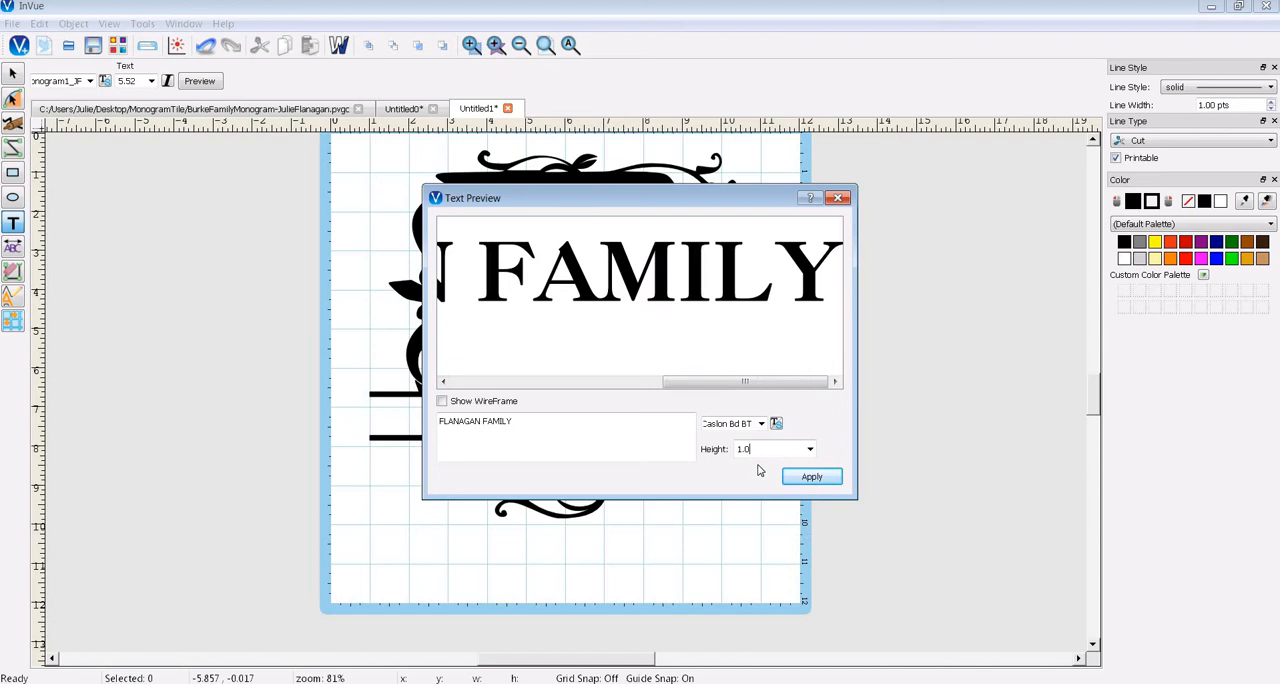
click(811, 478)
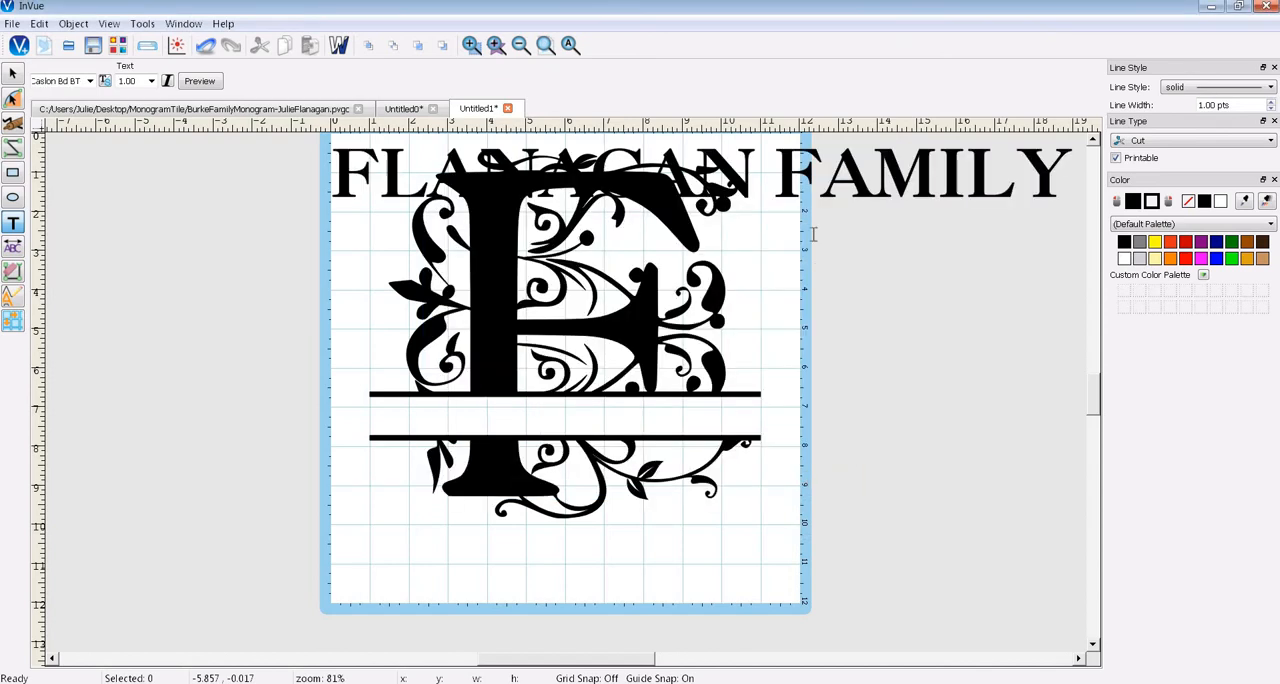
- Move the family-name text into the monogram's split band and resize it to about 10.03 inches wide and 1.12 inches high
click(451, 155)
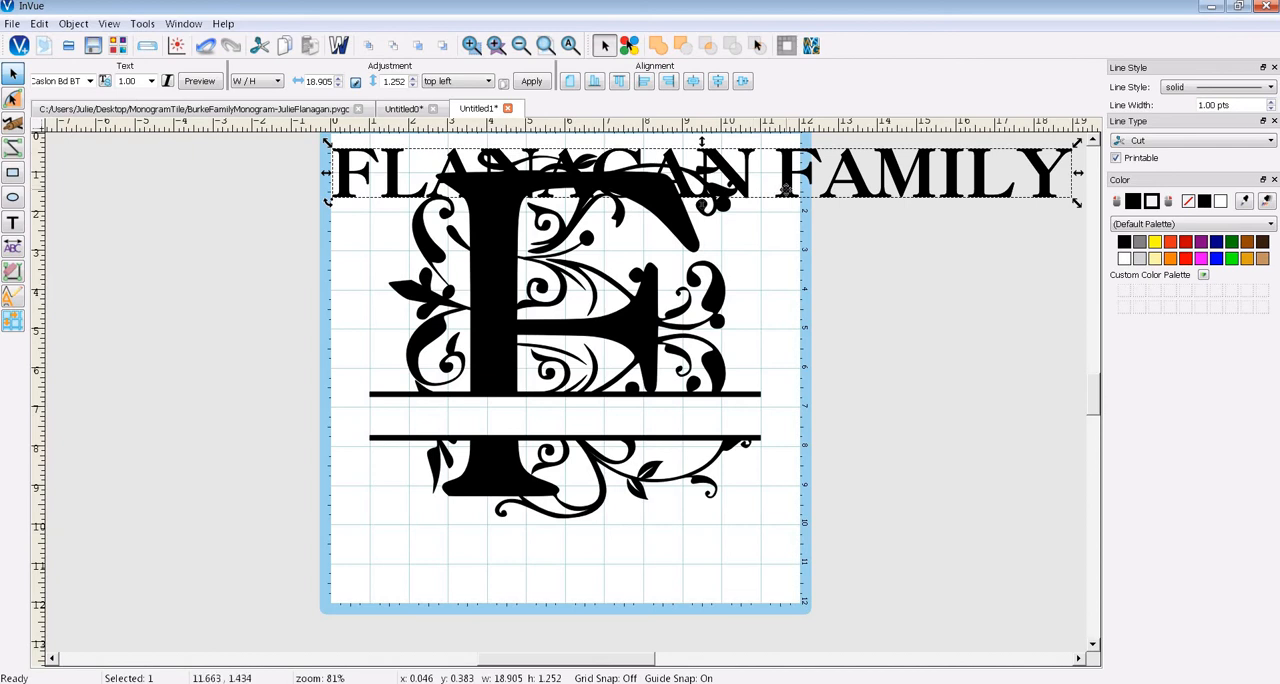
drag(786, 188, 818, 427)
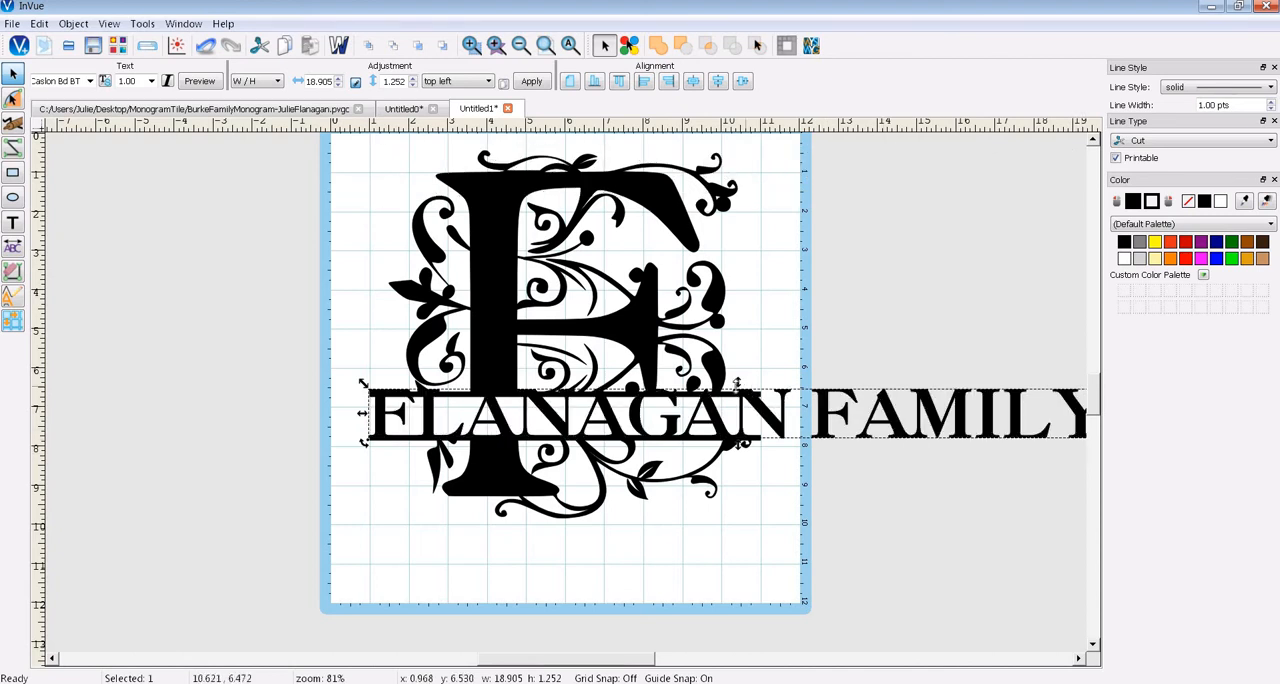
drag(737, 384, 737, 392)
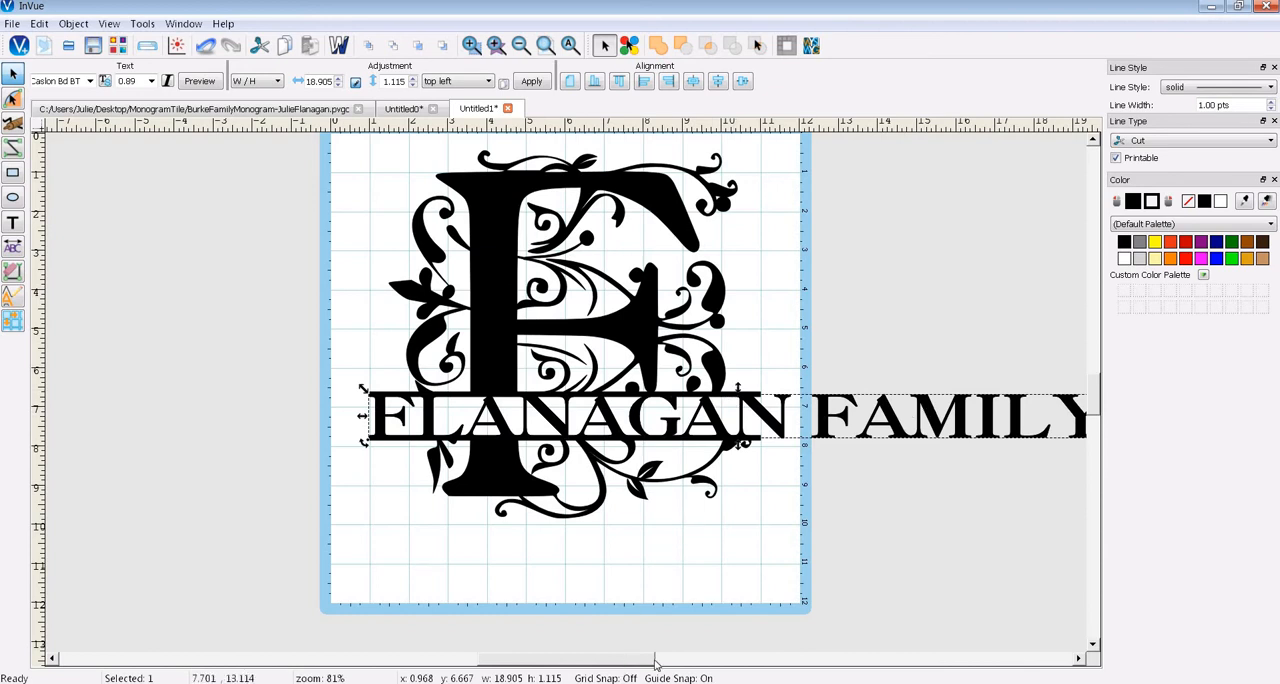
drag(655, 663, 680, 663)
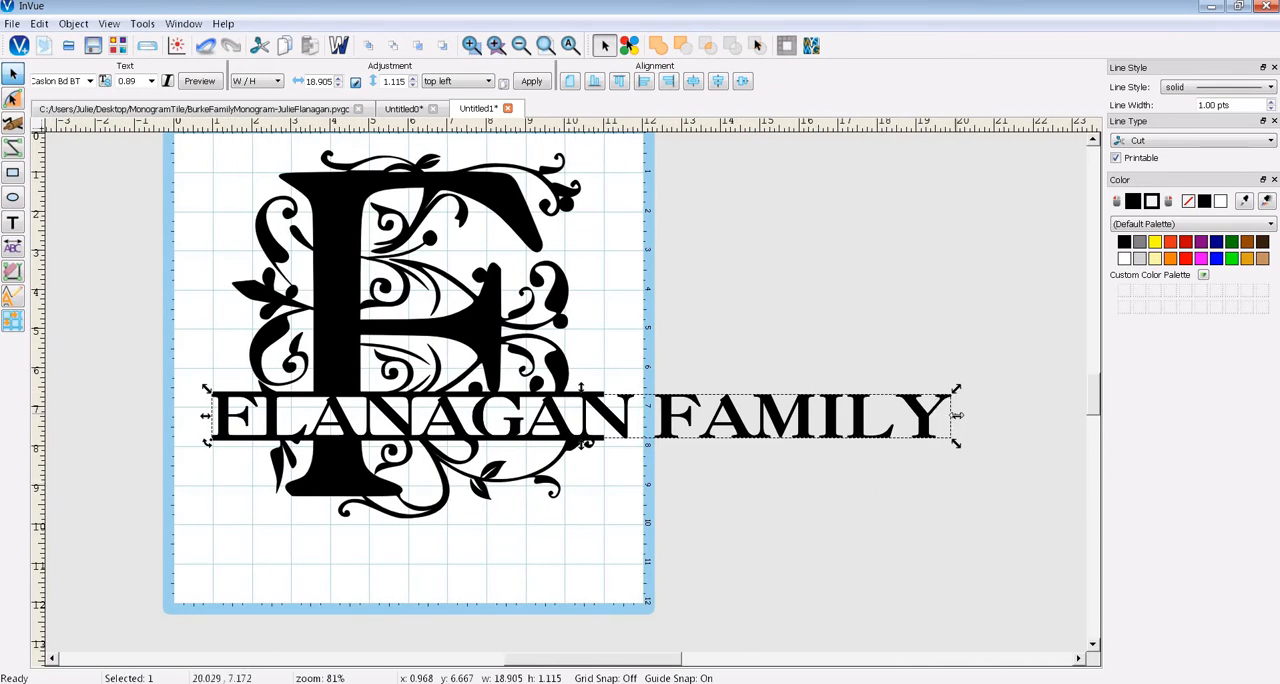
drag(957, 414, 606, 408)
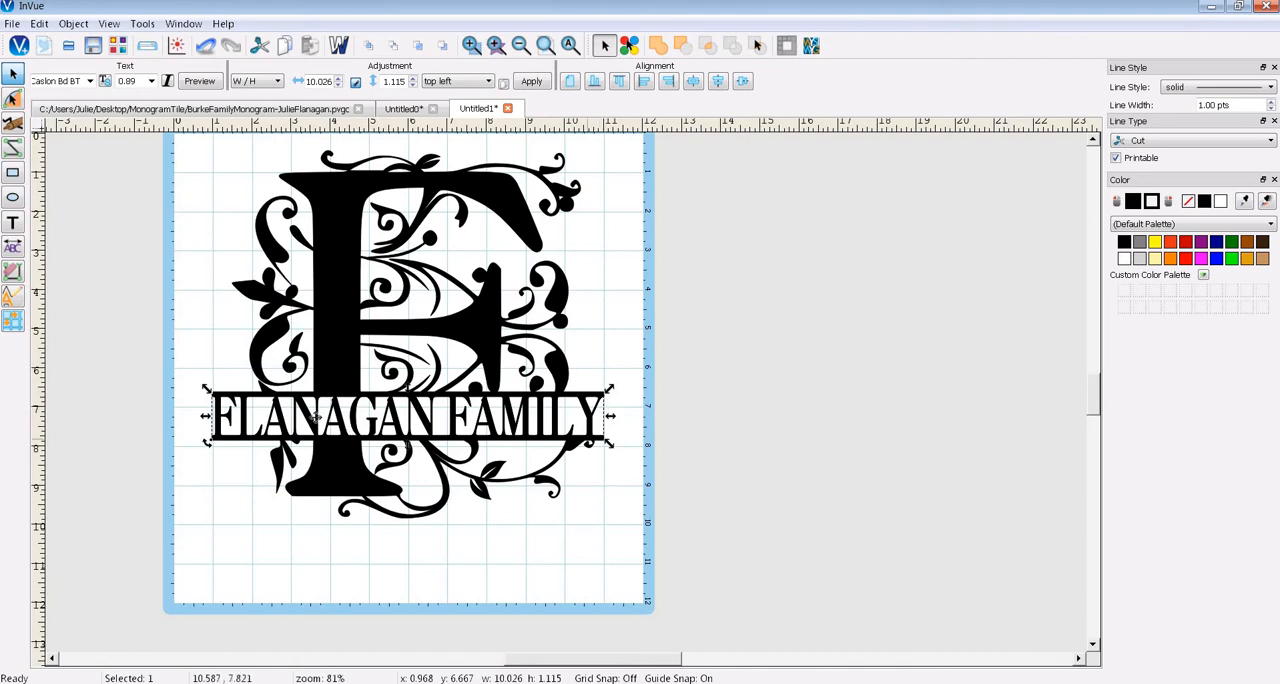
- In wireframe view, raise the lower edge of the family-name text until it is about 1.07 inches high, overlapping both band bars
click(340, 47)
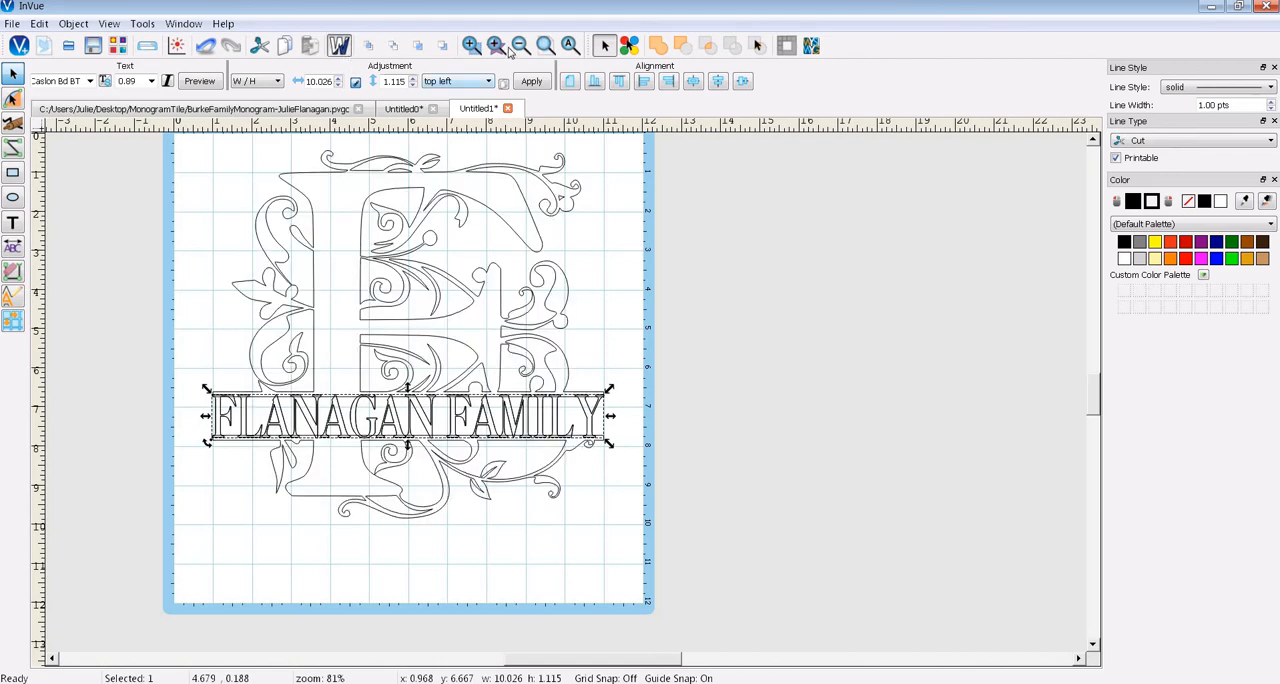
click(476, 48)
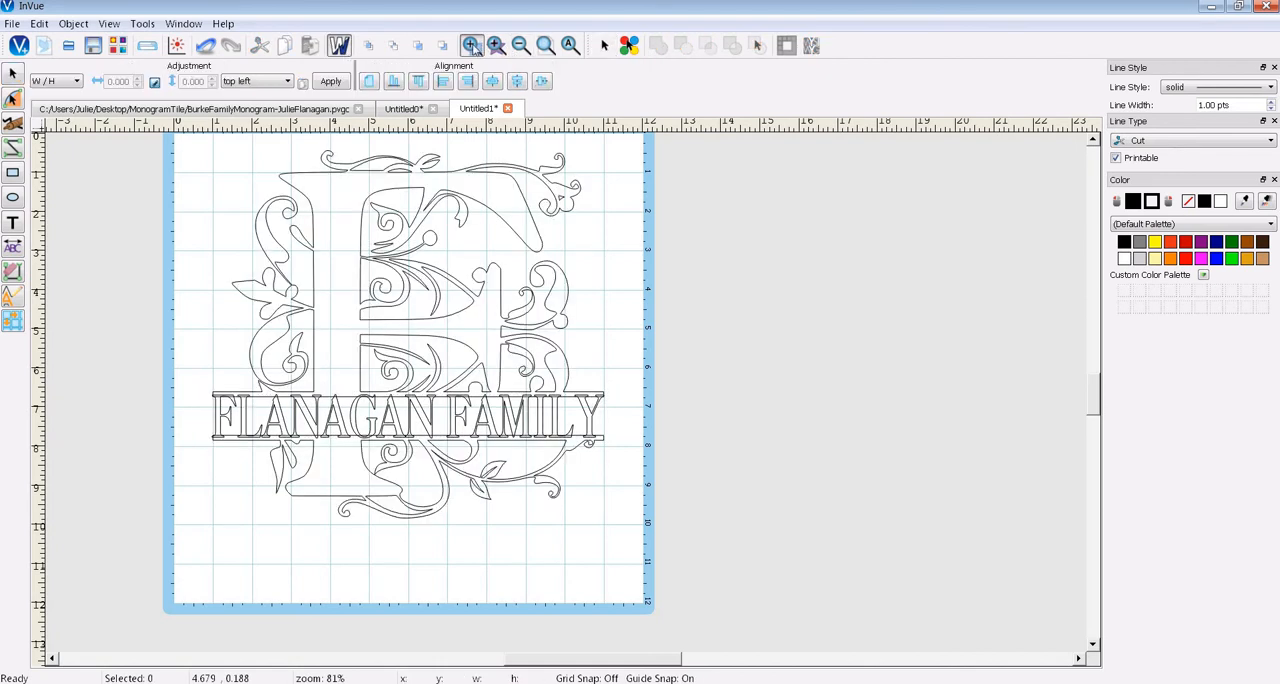
drag(172, 346, 642, 488)
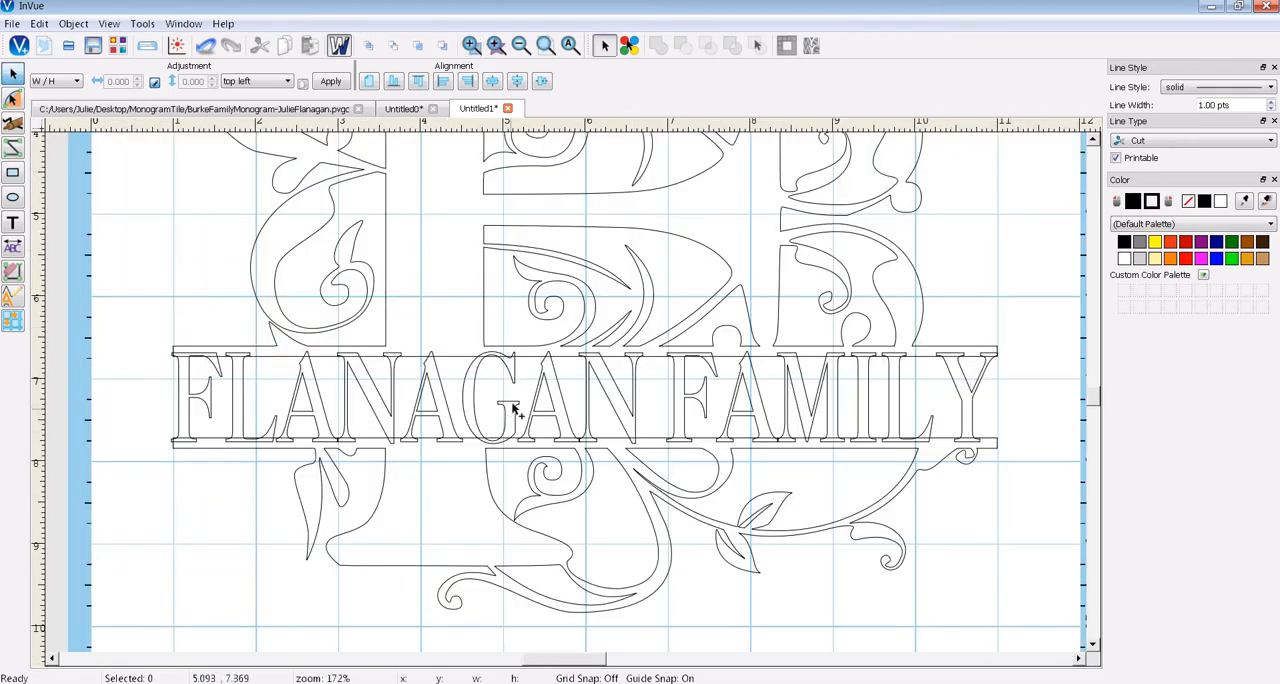
click(508, 402)
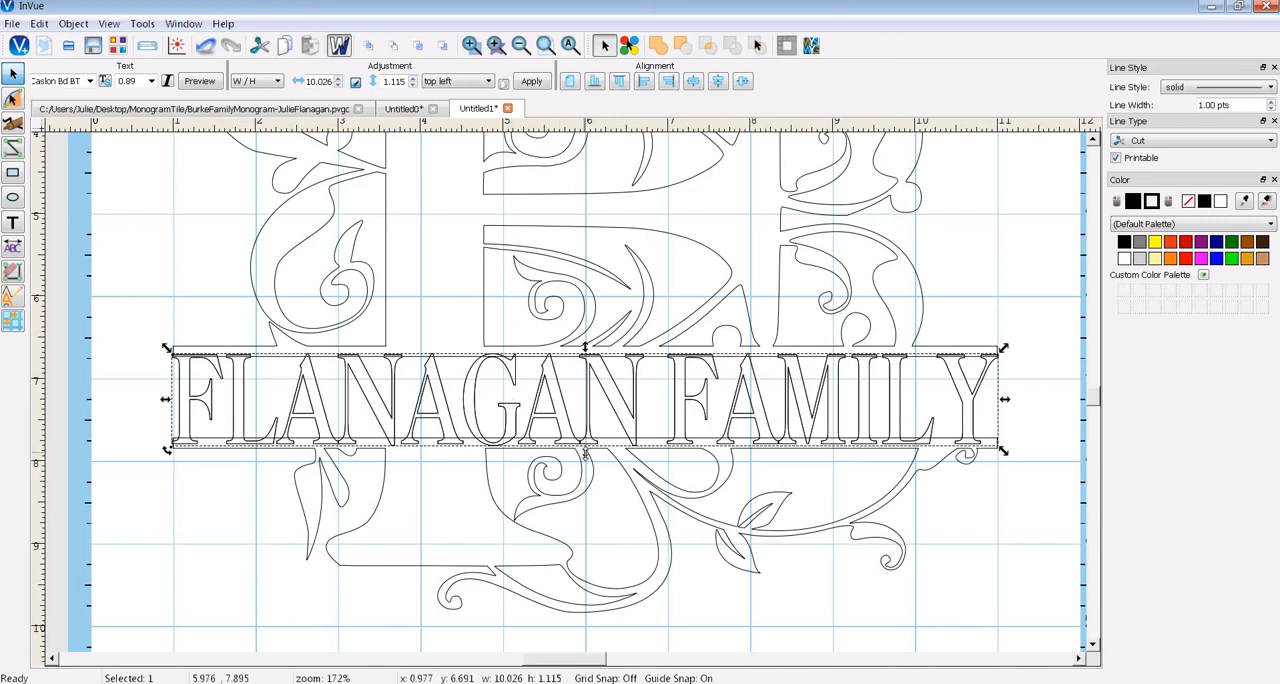
drag(585, 454, 585, 448)
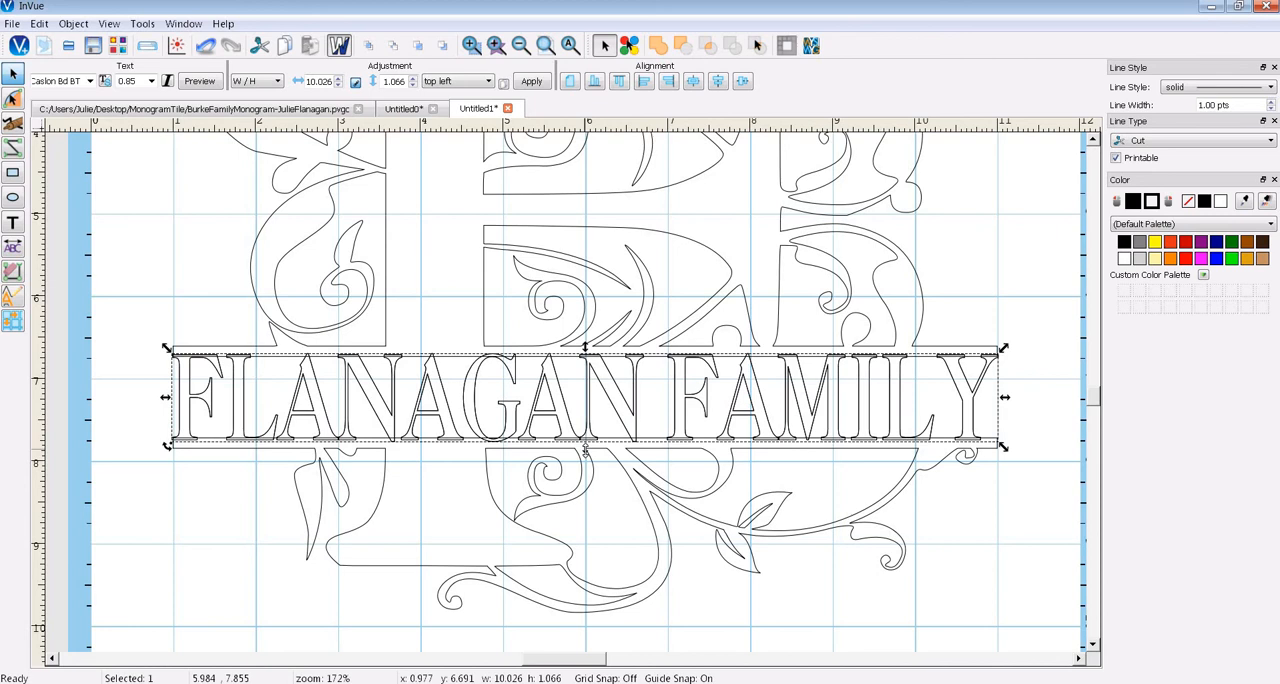
click(1017, 513)
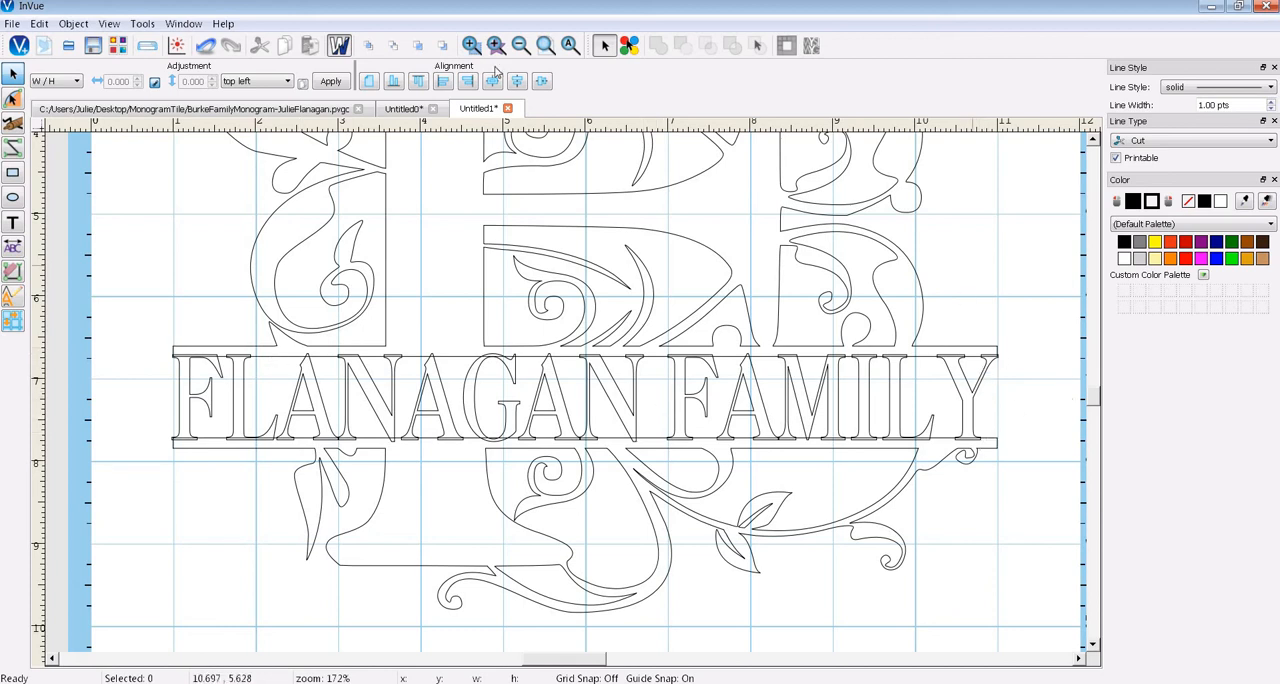
click(340, 47)
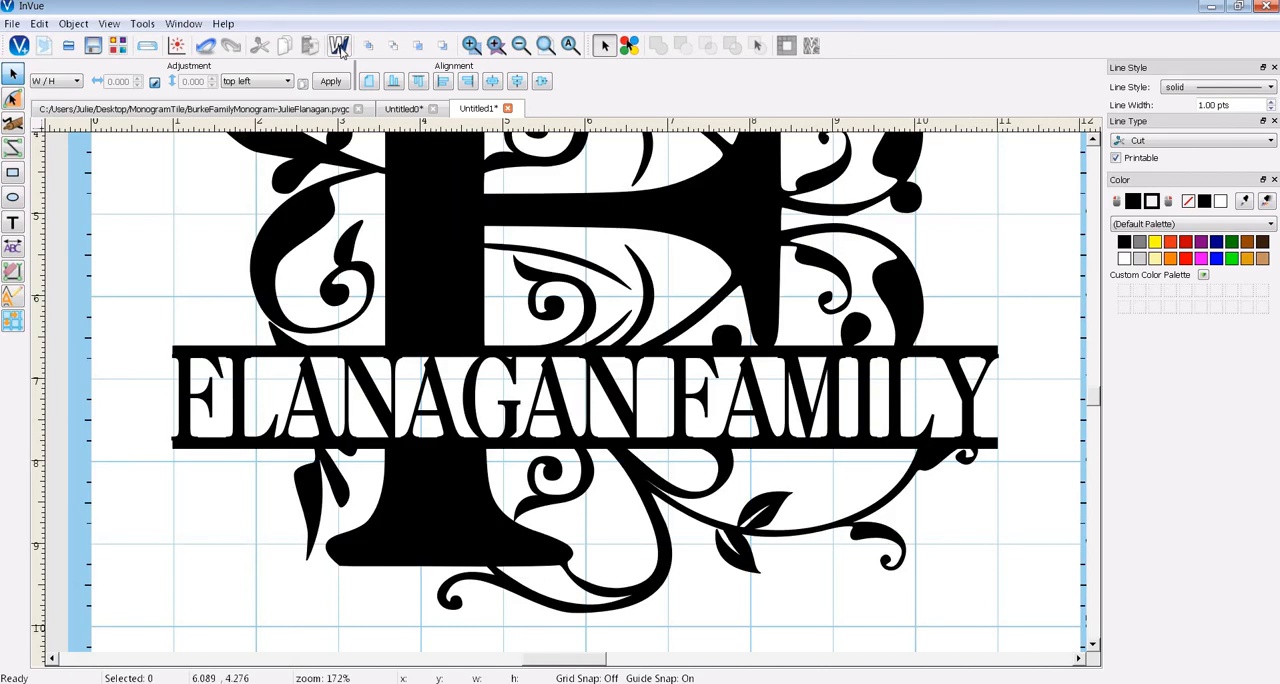
click(340, 47)
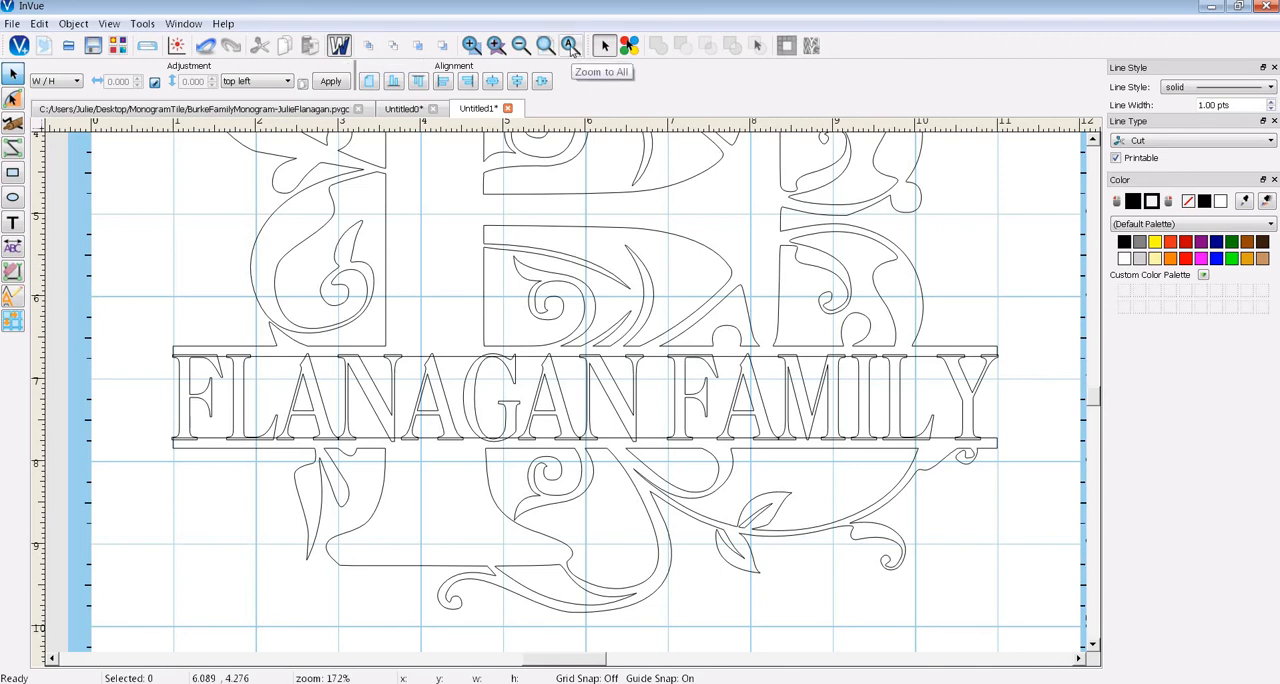
- Add the text "EST. JUNE 2, 1973" in Caslon Bd BT below the monogram
click(569, 46)
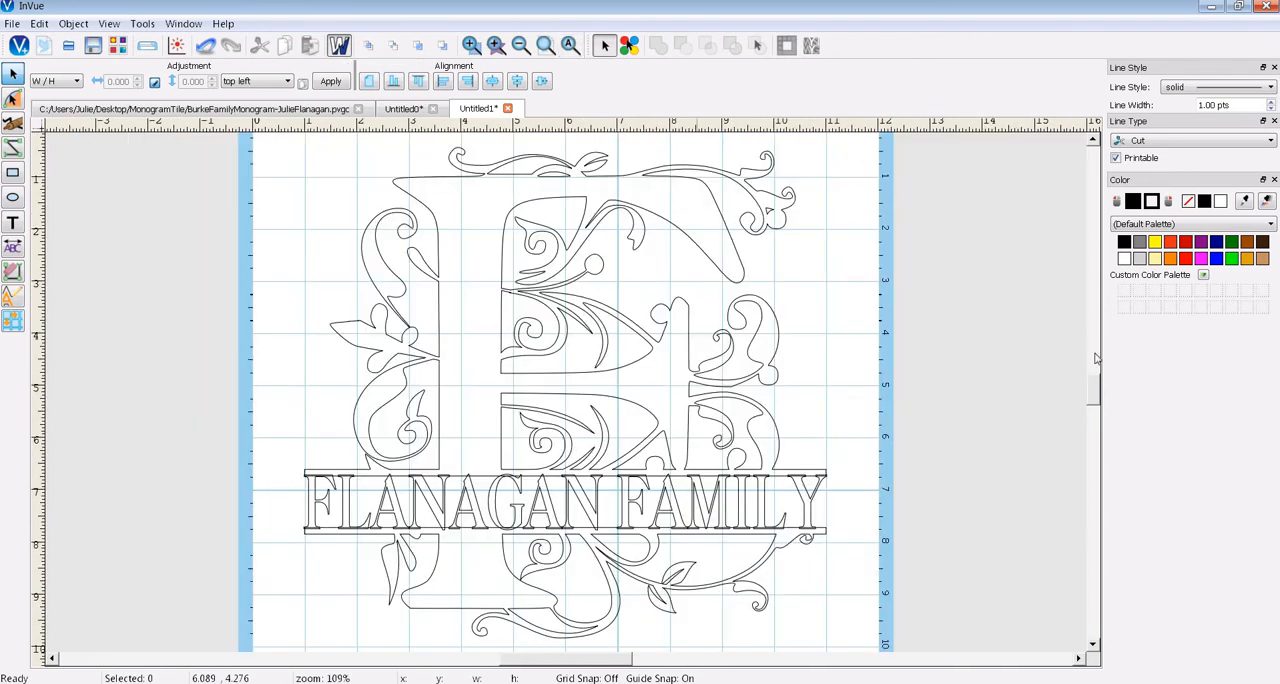
scroll(1093, 394, down, 5)
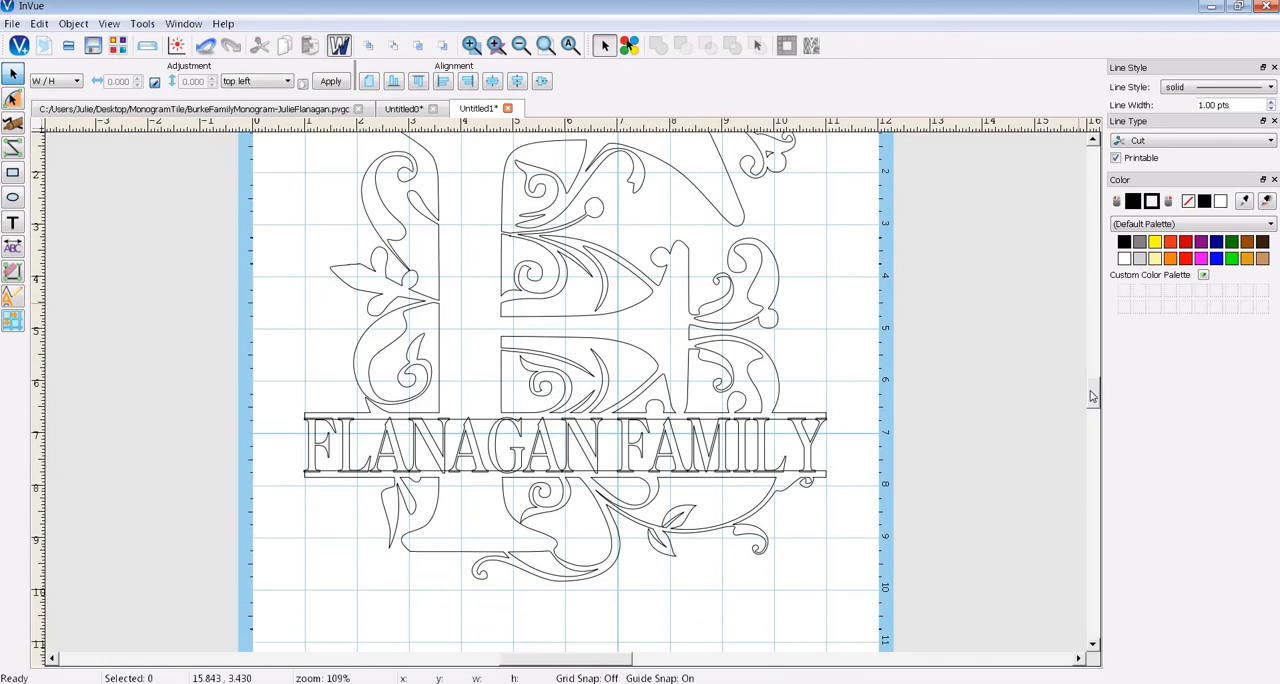
click(13, 224)
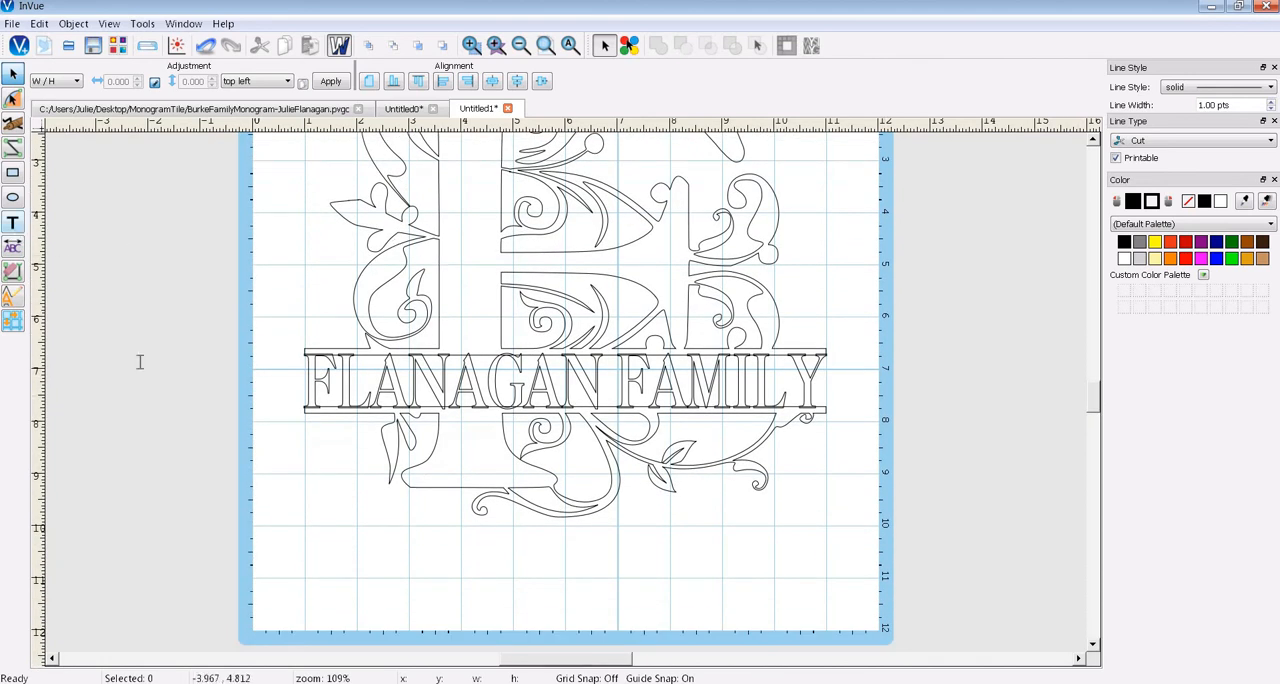
click(323, 560)
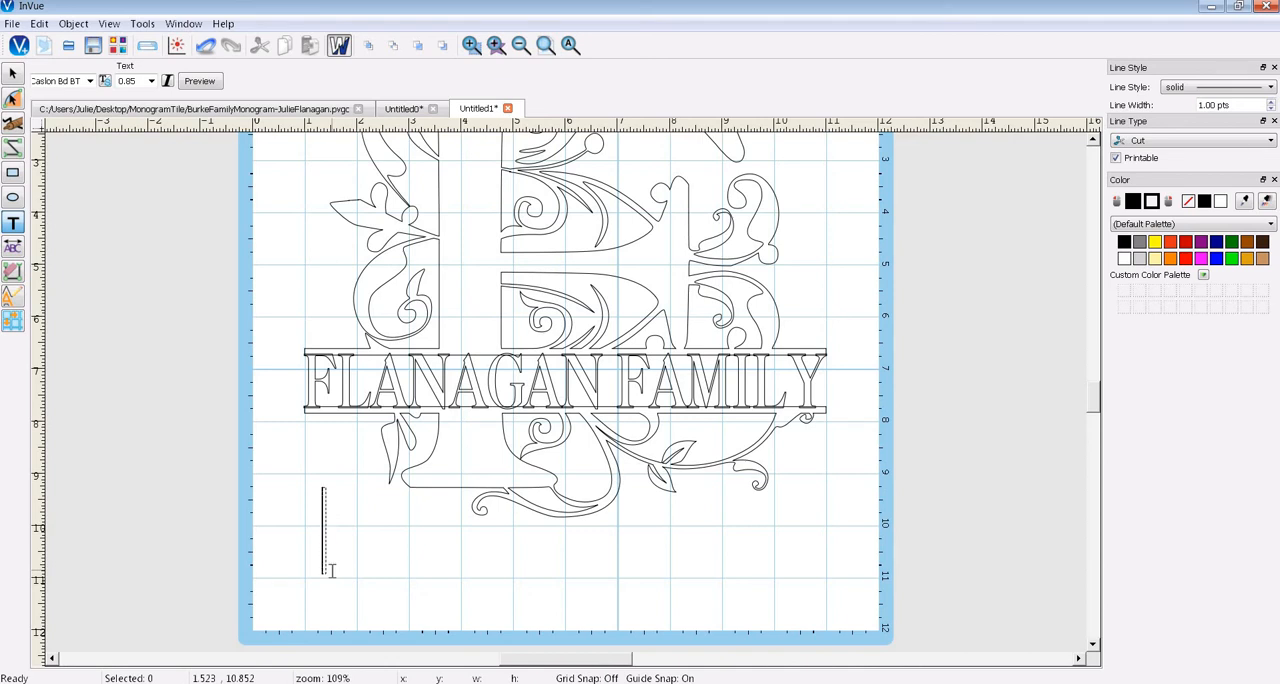
text(EST.)
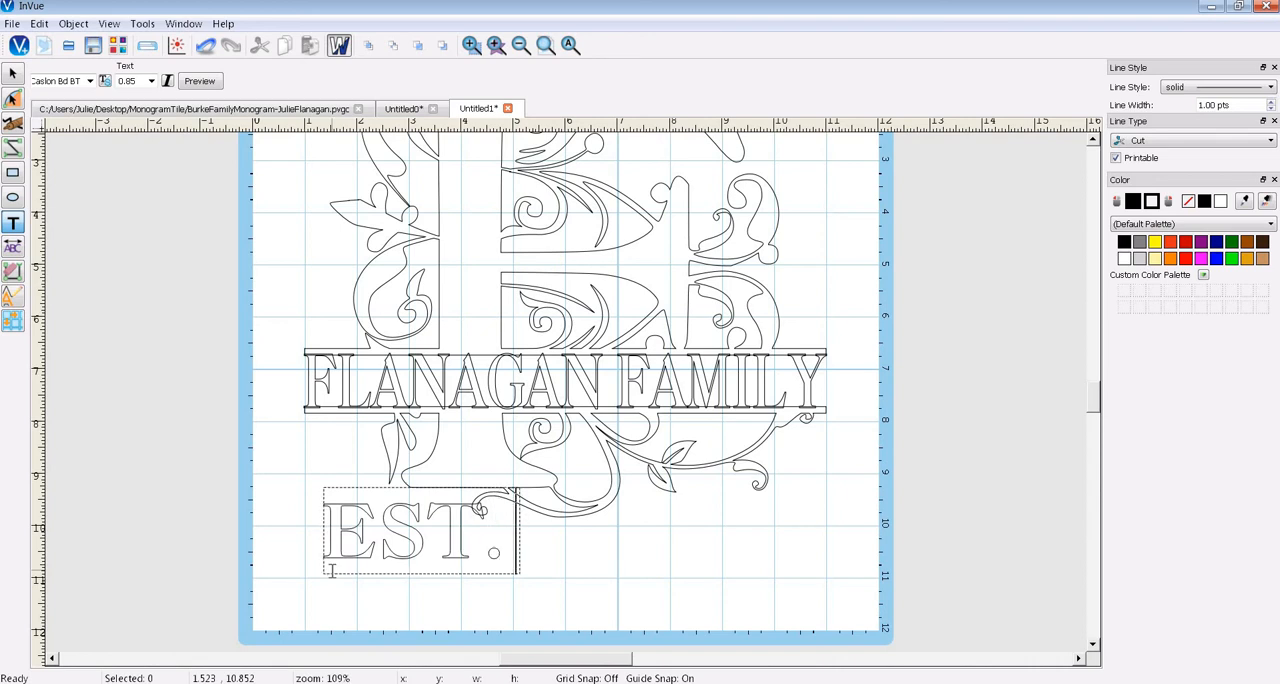
text( JUNE)
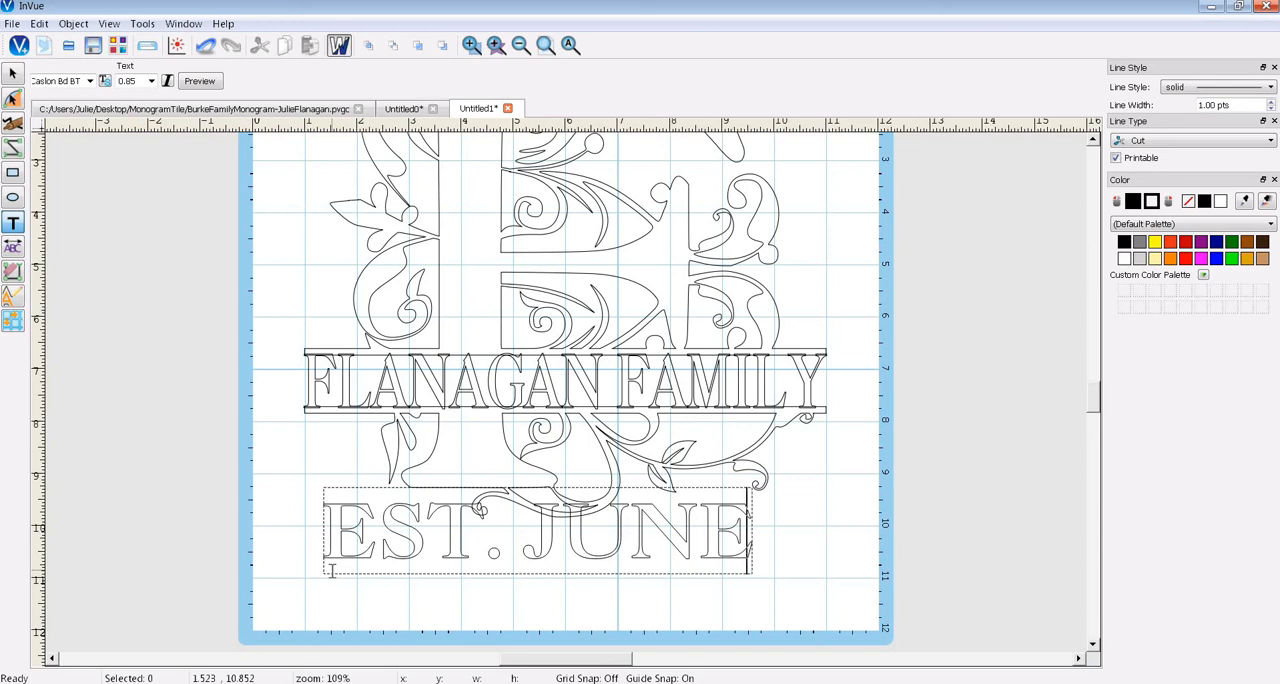
text( 2, )
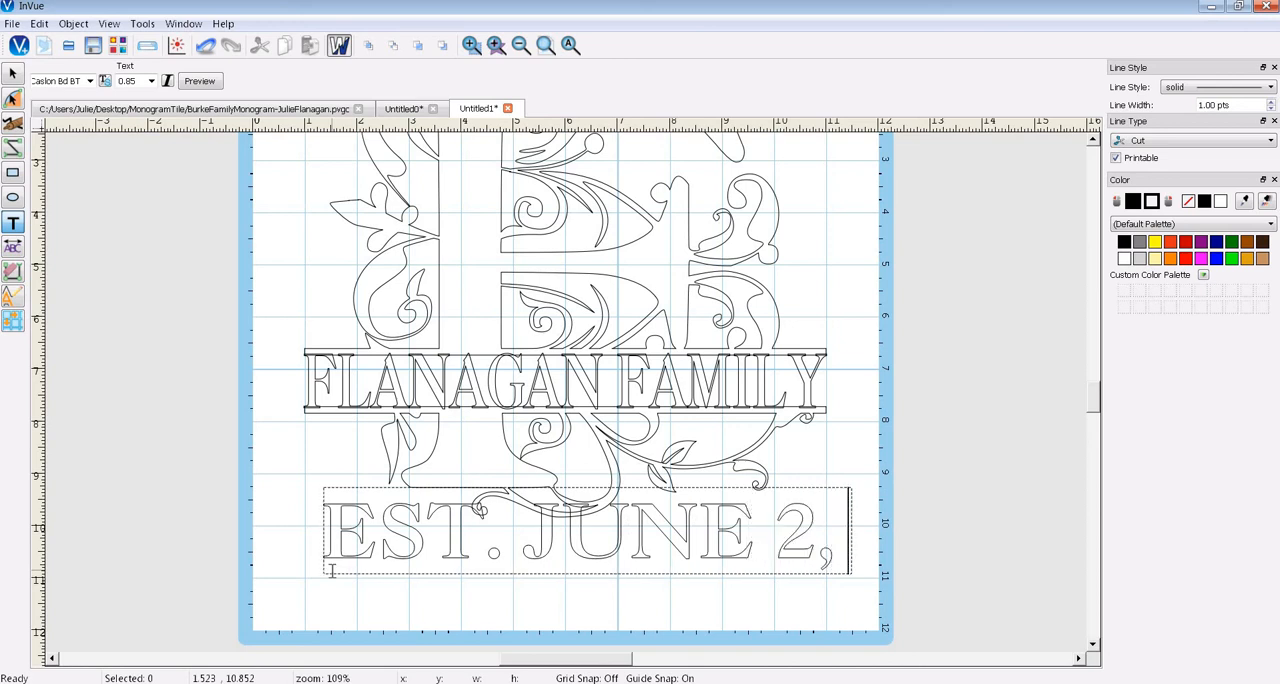
text(1973)
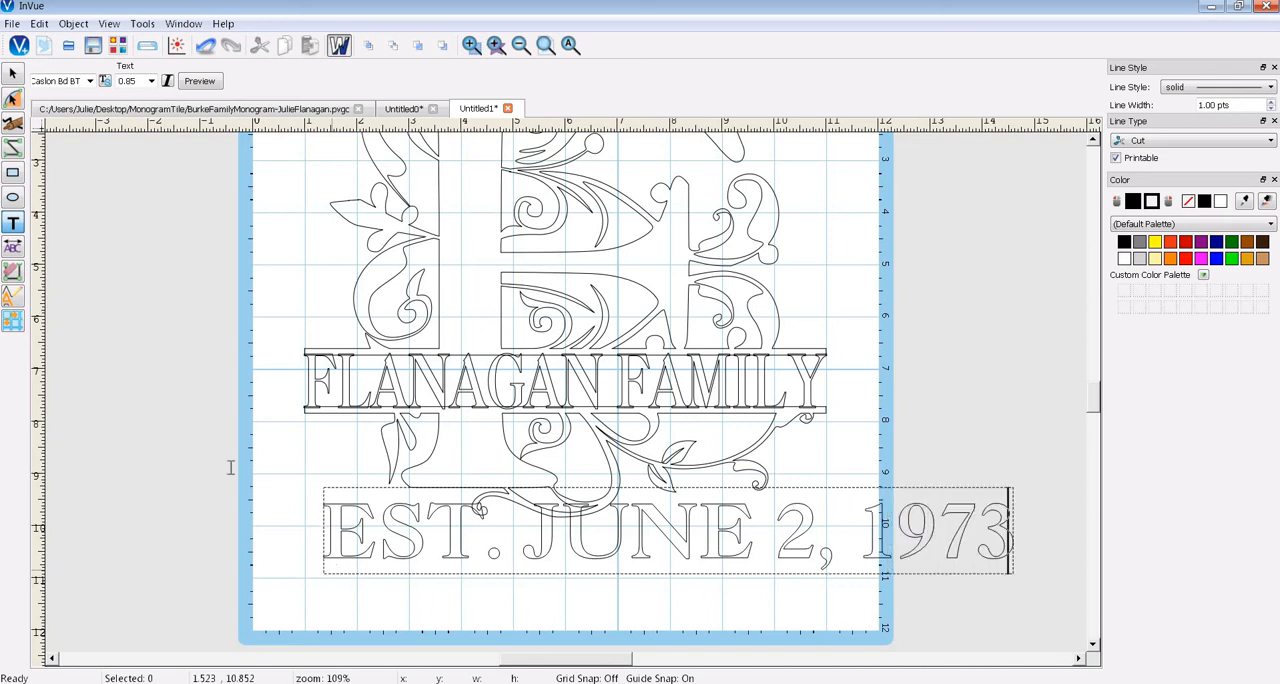
- Narrow the EST. line to about 9.69 inches wide and move it below the monogram's lowest flourish
click(13, 75)
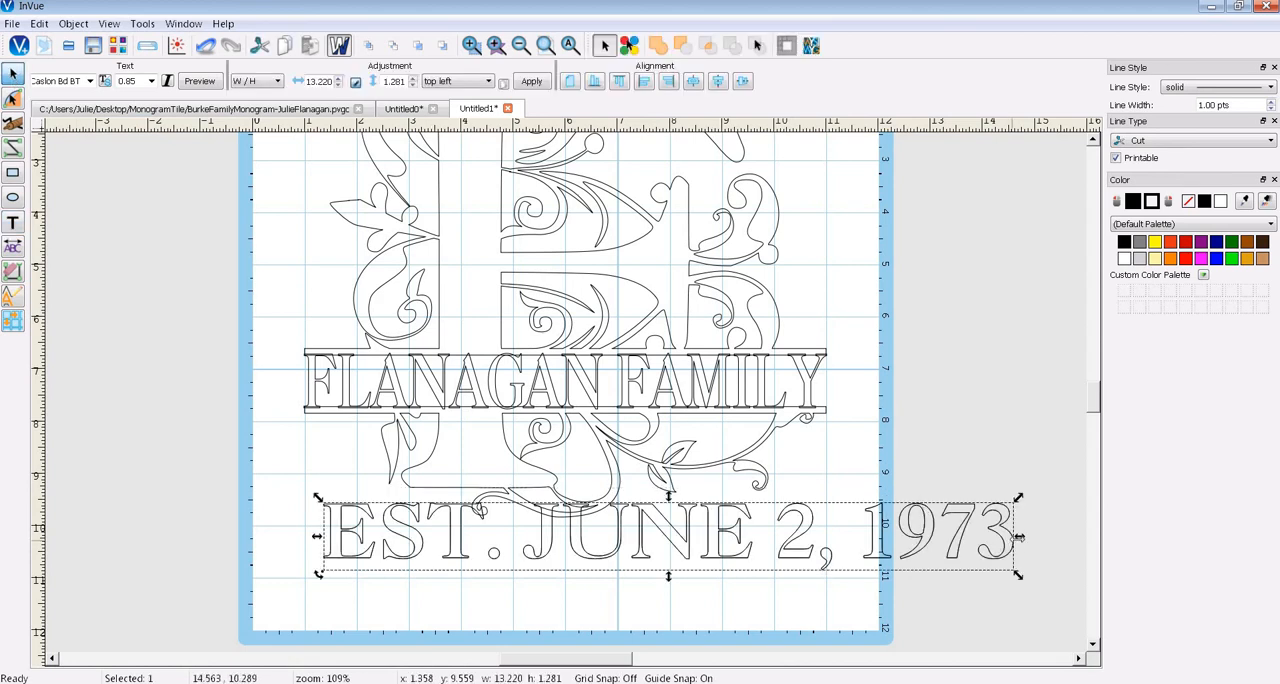
drag(1018, 537, 835, 540)
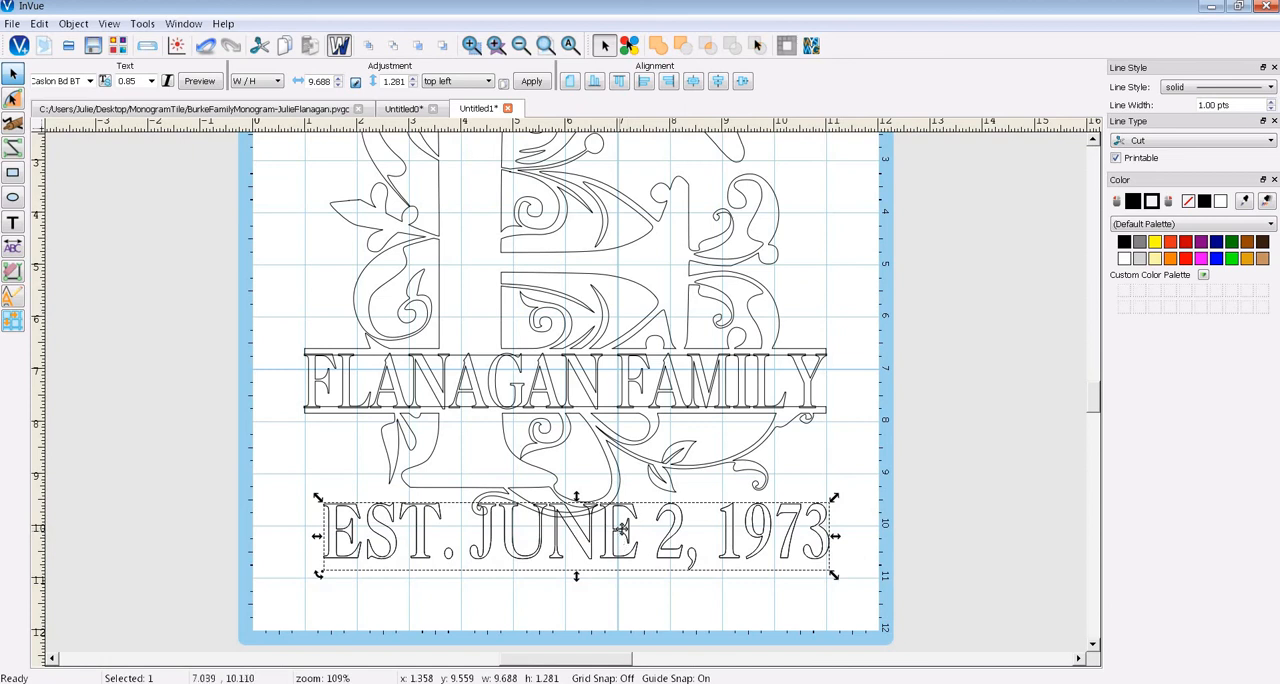
drag(620, 534, 610, 555)
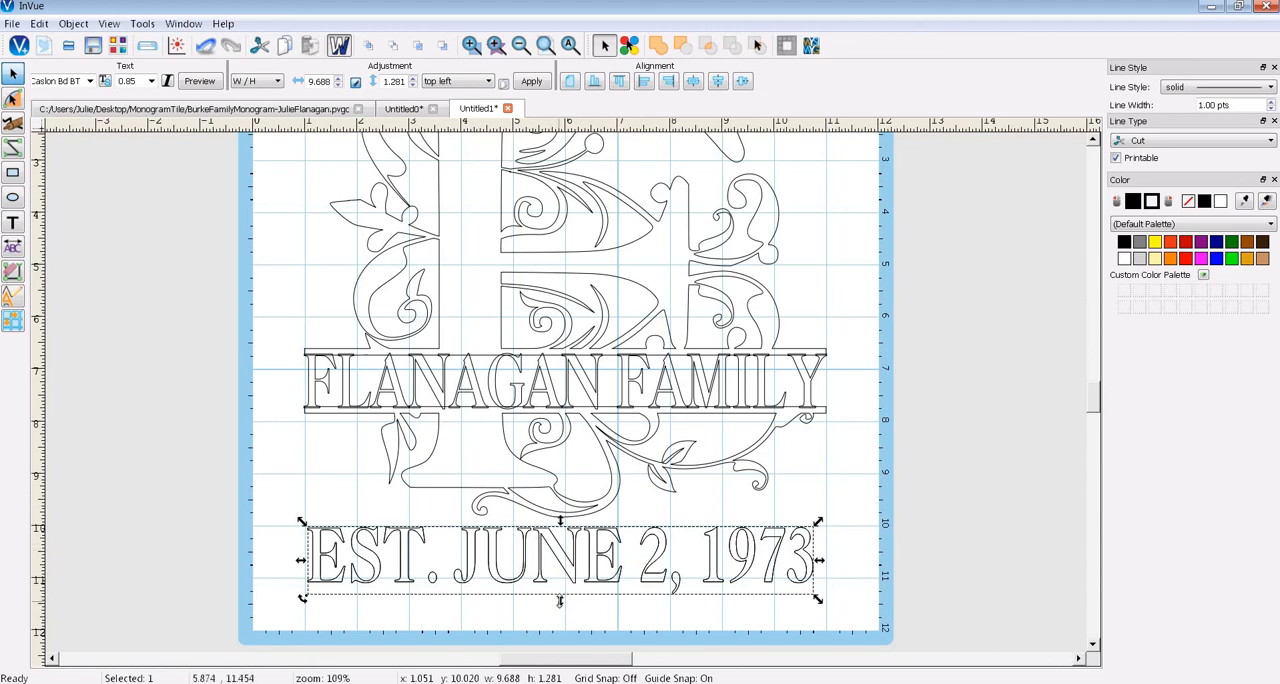
drag(560, 600, 560, 591)
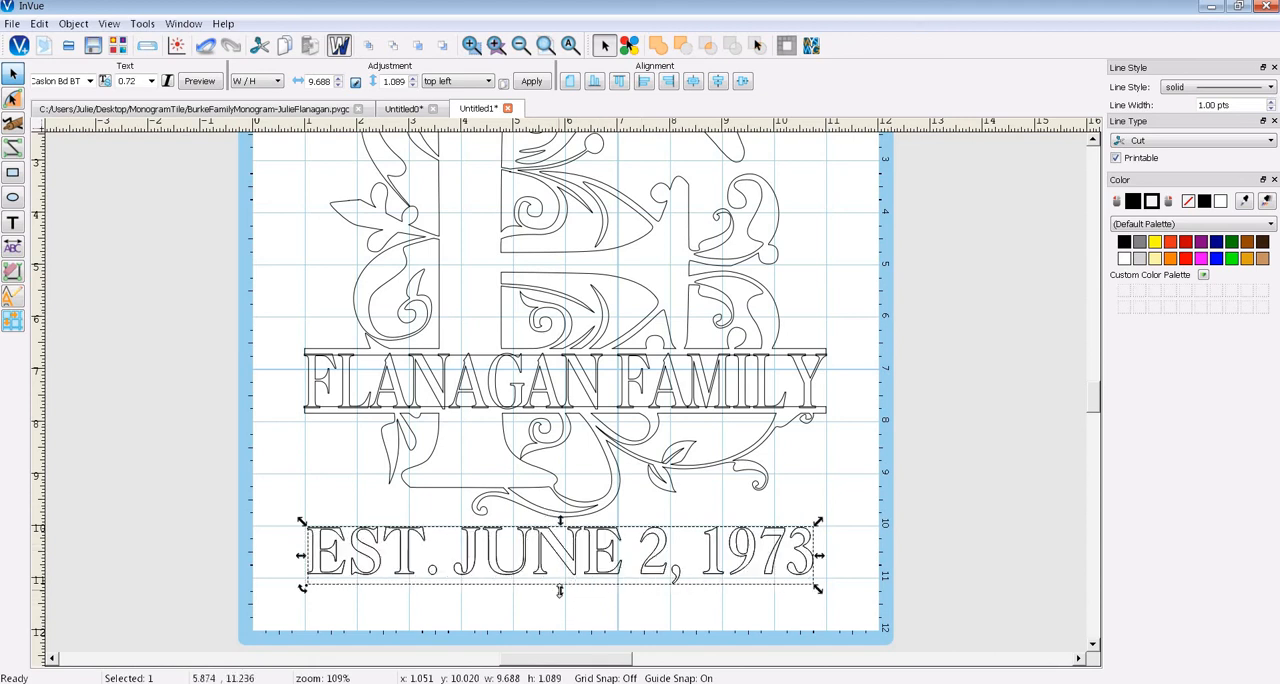
key(ctrl+z)
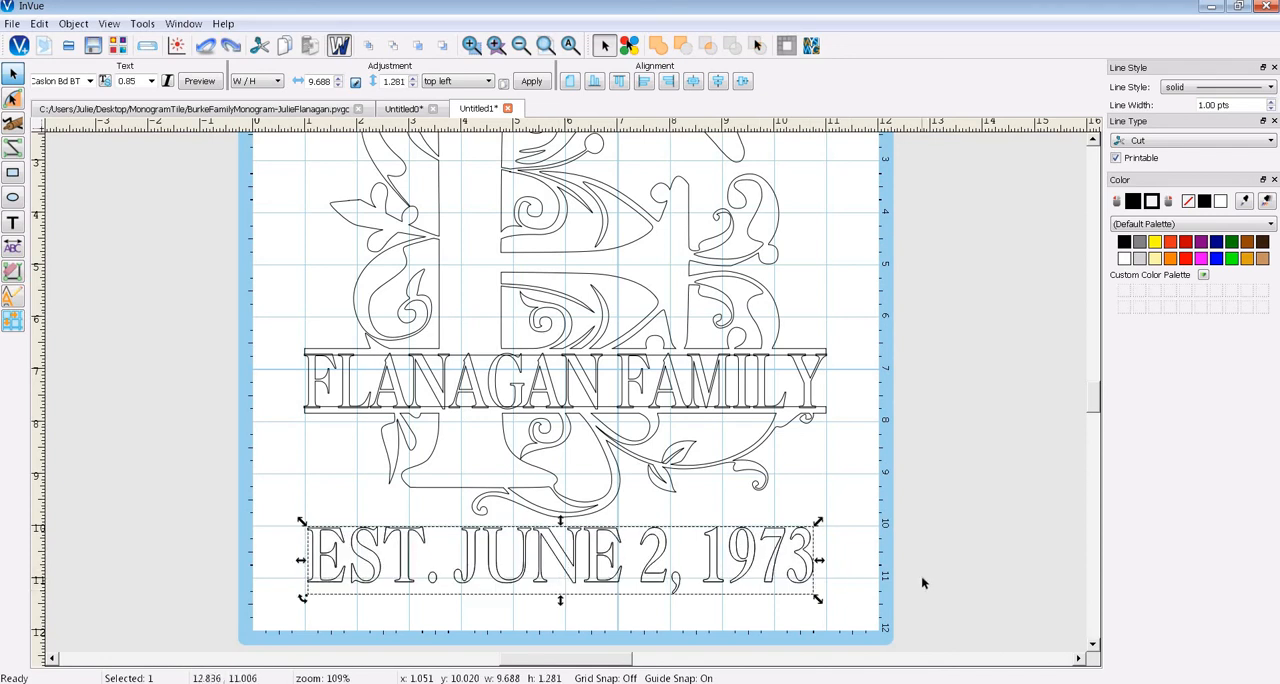
- Centre the monogram, family-name text and EST. line horizontally on one another and return to the filled view
key(ctrl+a)
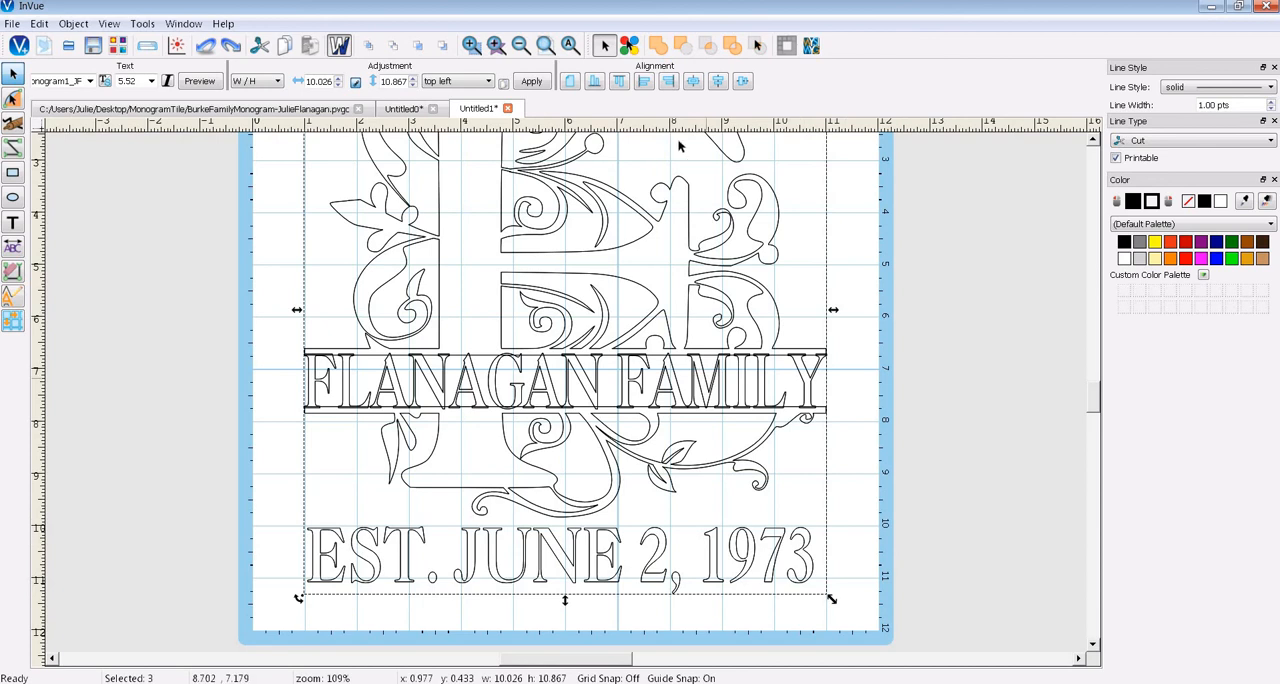
click(718, 84)
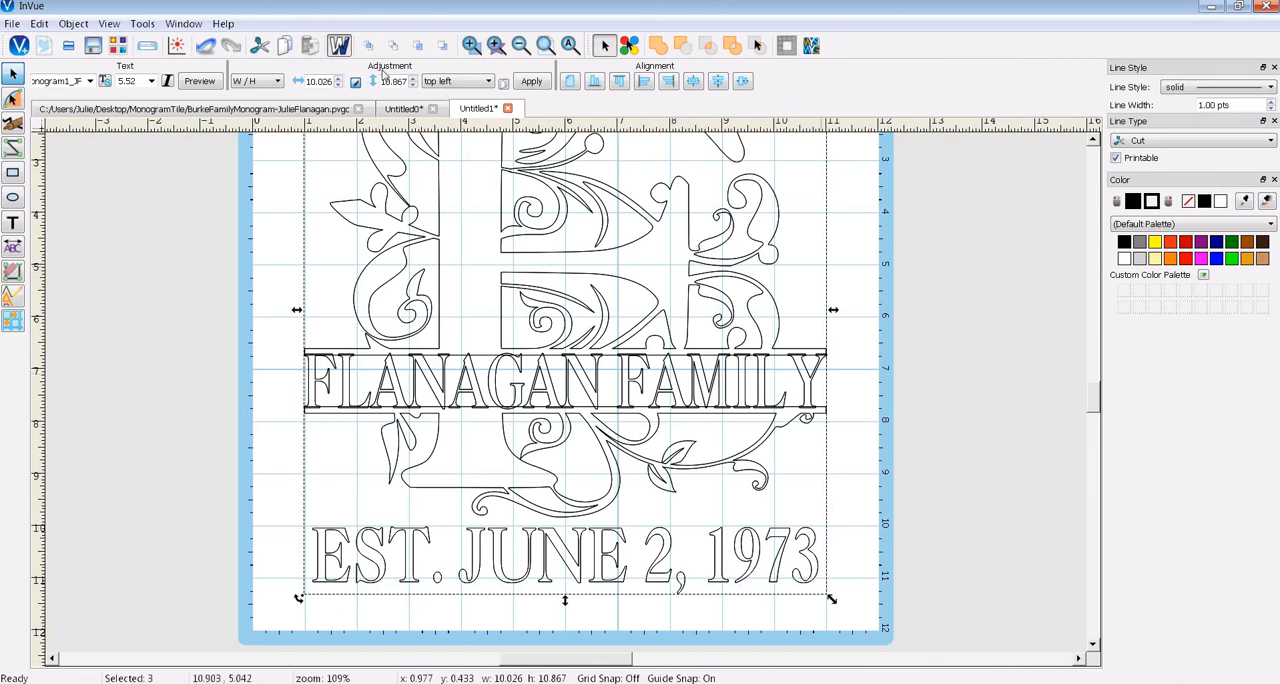
click(341, 50)
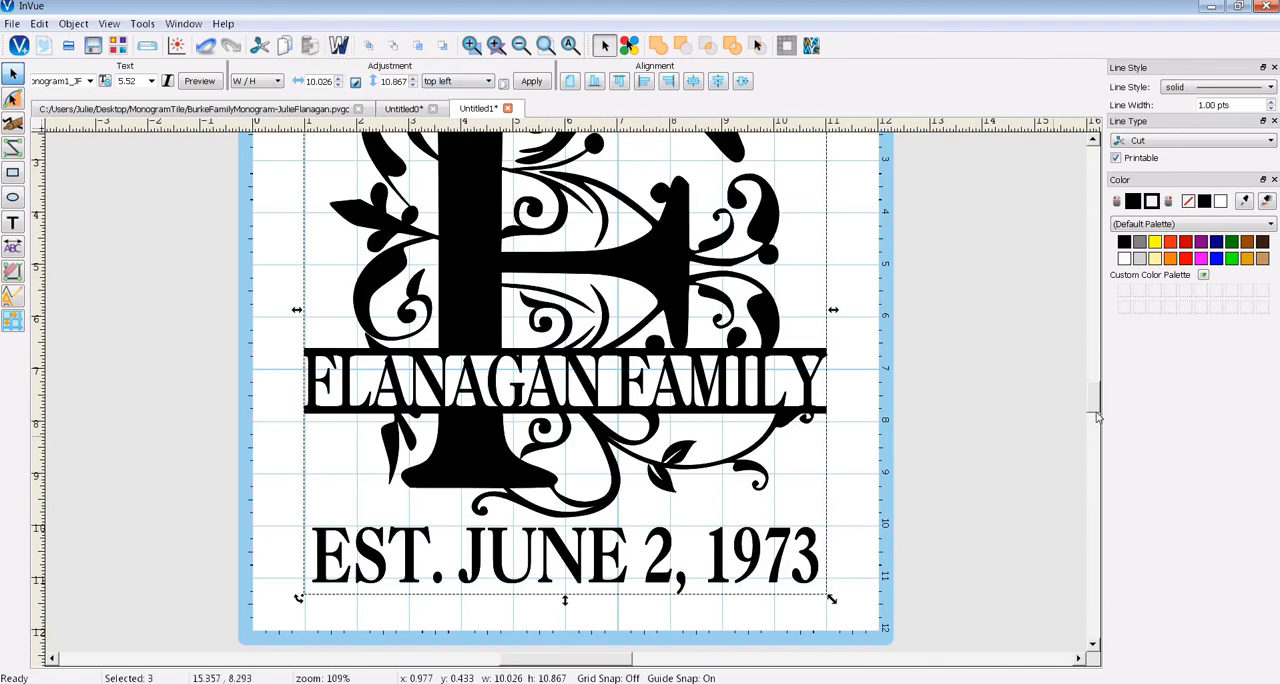
- Weld the monogram, family-name text and EST. line into one object
scroll(1095, 400, up, 3)
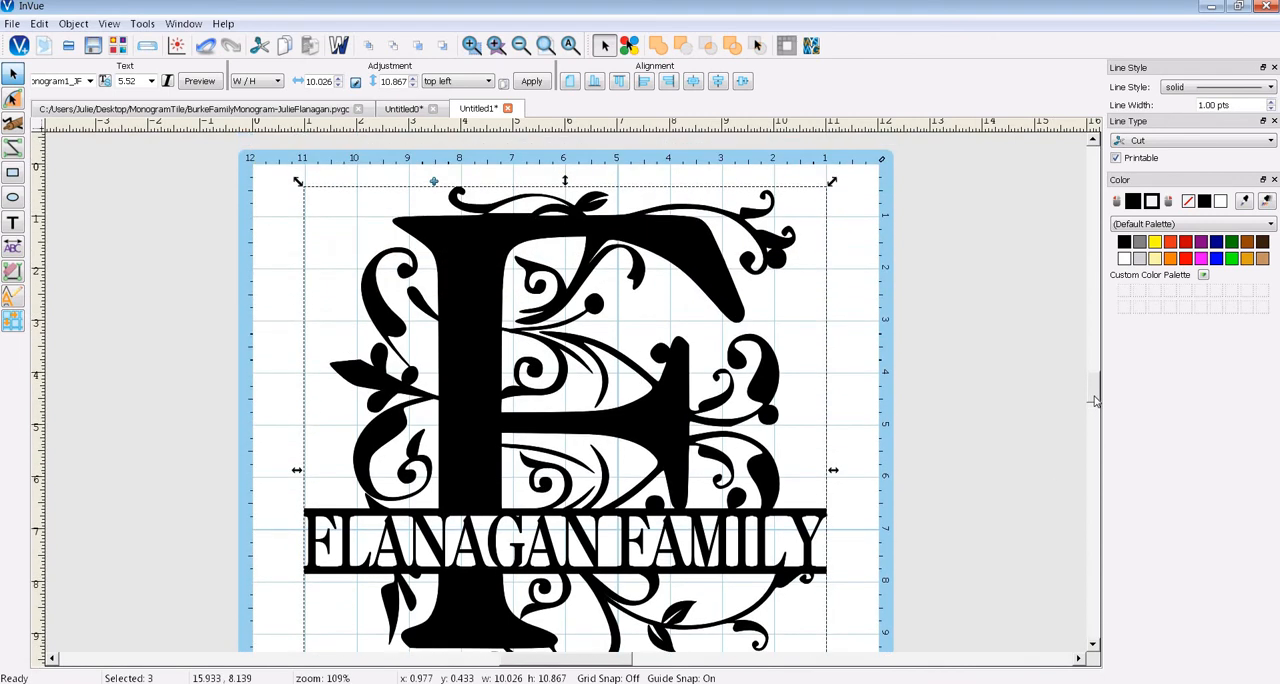
drag(1095, 400, 1095, 402)
click(571, 48)
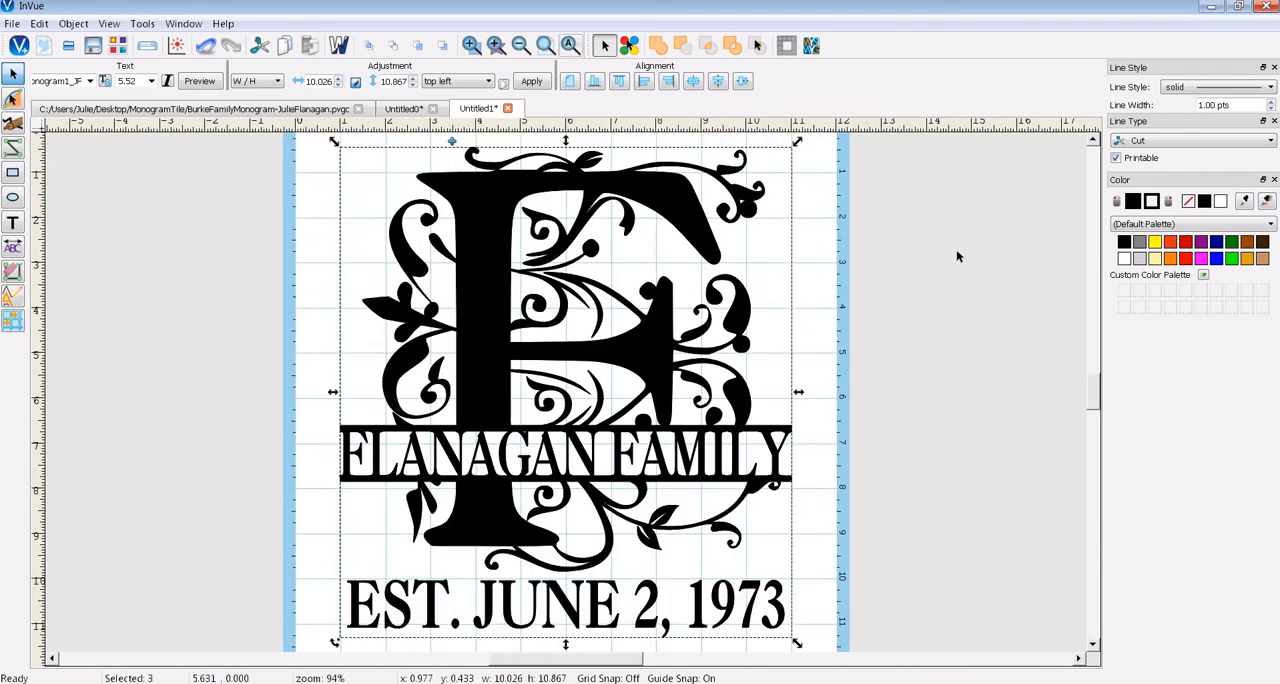
scroll(1096, 404, down, 1)
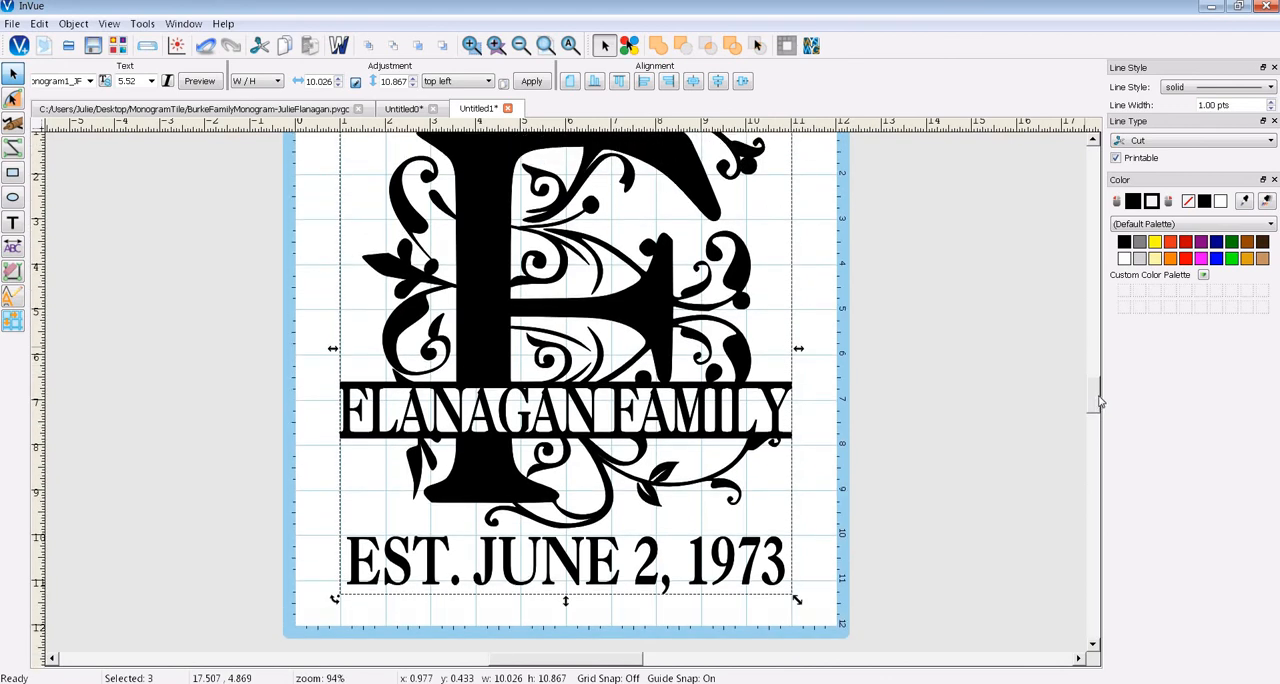
scroll(1098, 402, up, 1)
scroll(1098, 401, up, 1)
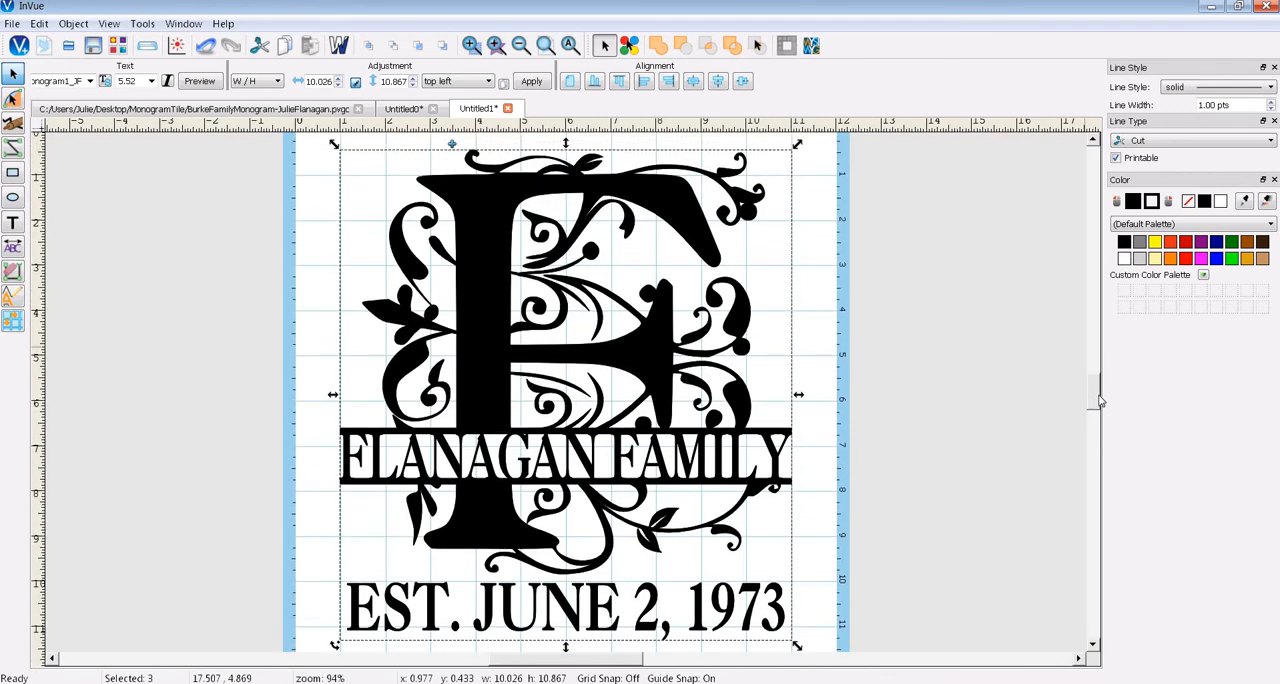
click(662, 52)
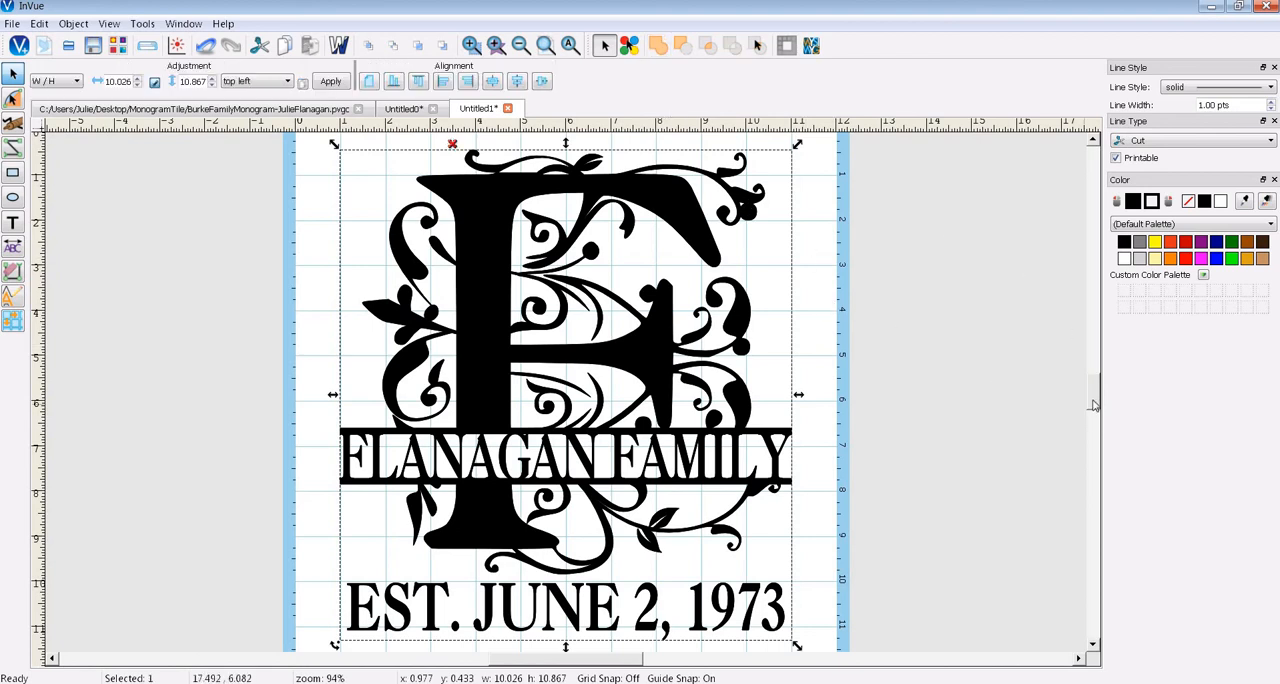
- Examine the welded design, checking in wireframe view how the family-name letters join the band bars
scroll(1094, 409, down, 3)
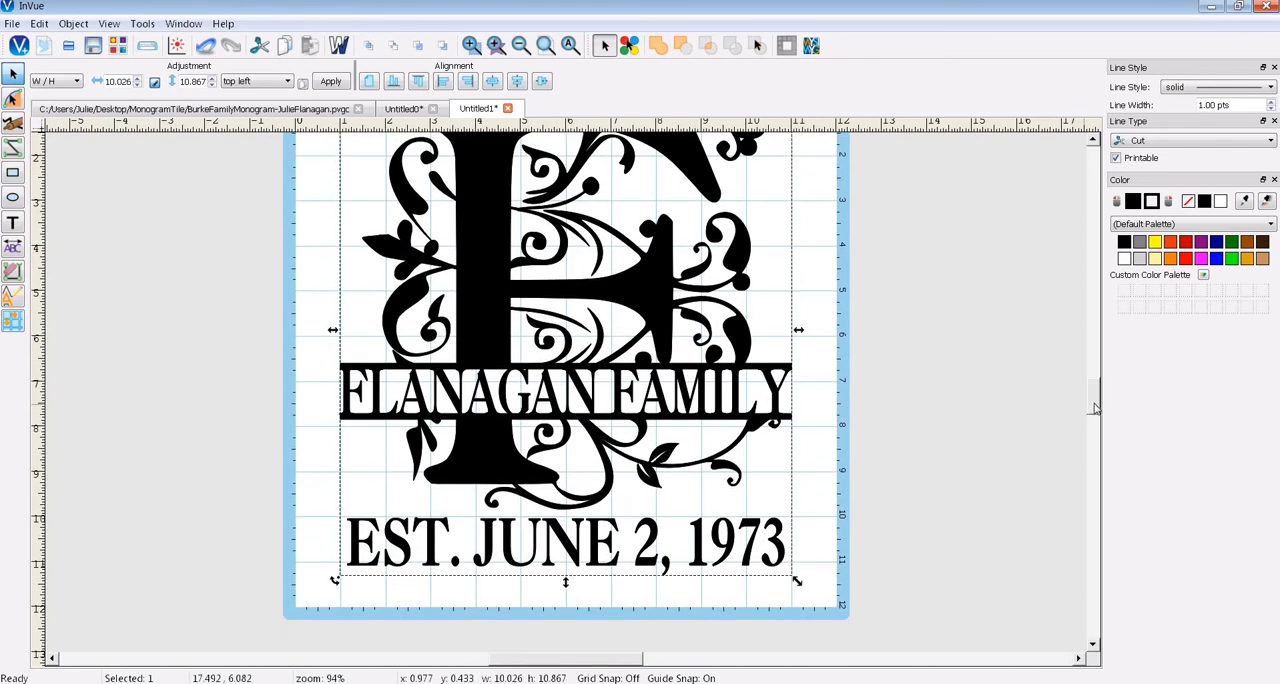
scroll(1094, 409, up, 4)
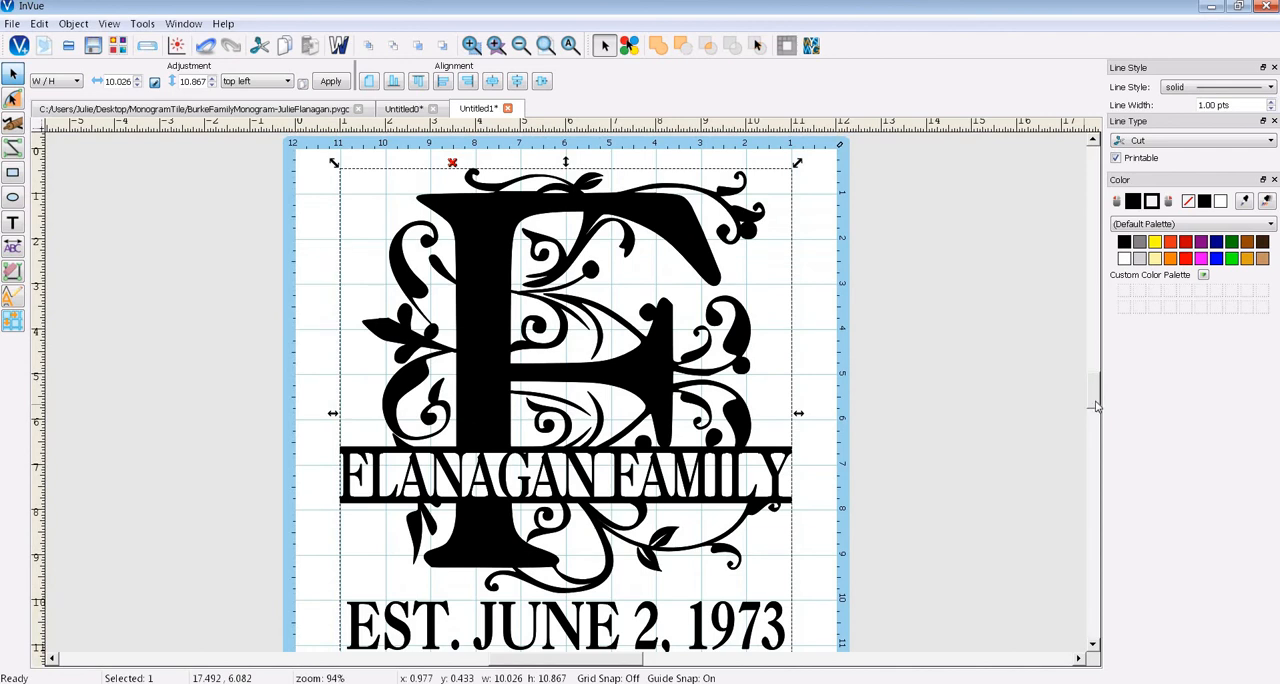
scroll(1094, 409, down, 3)
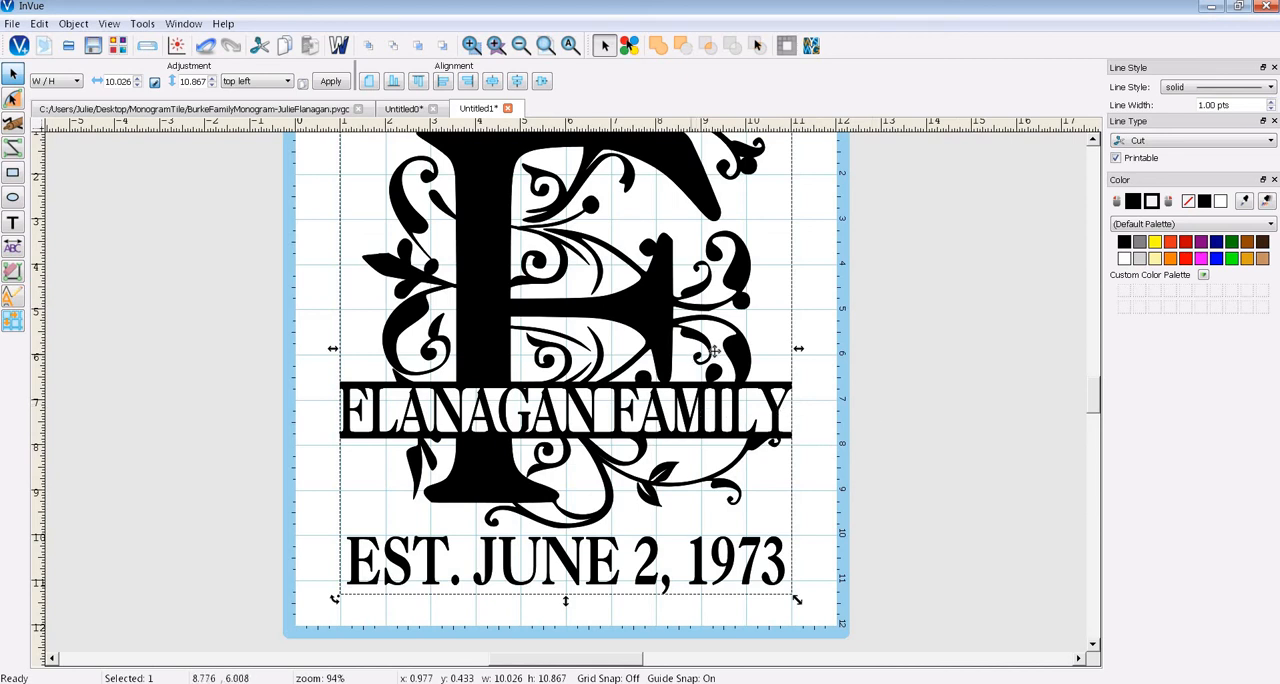
scroll(1092, 408, up, 6)
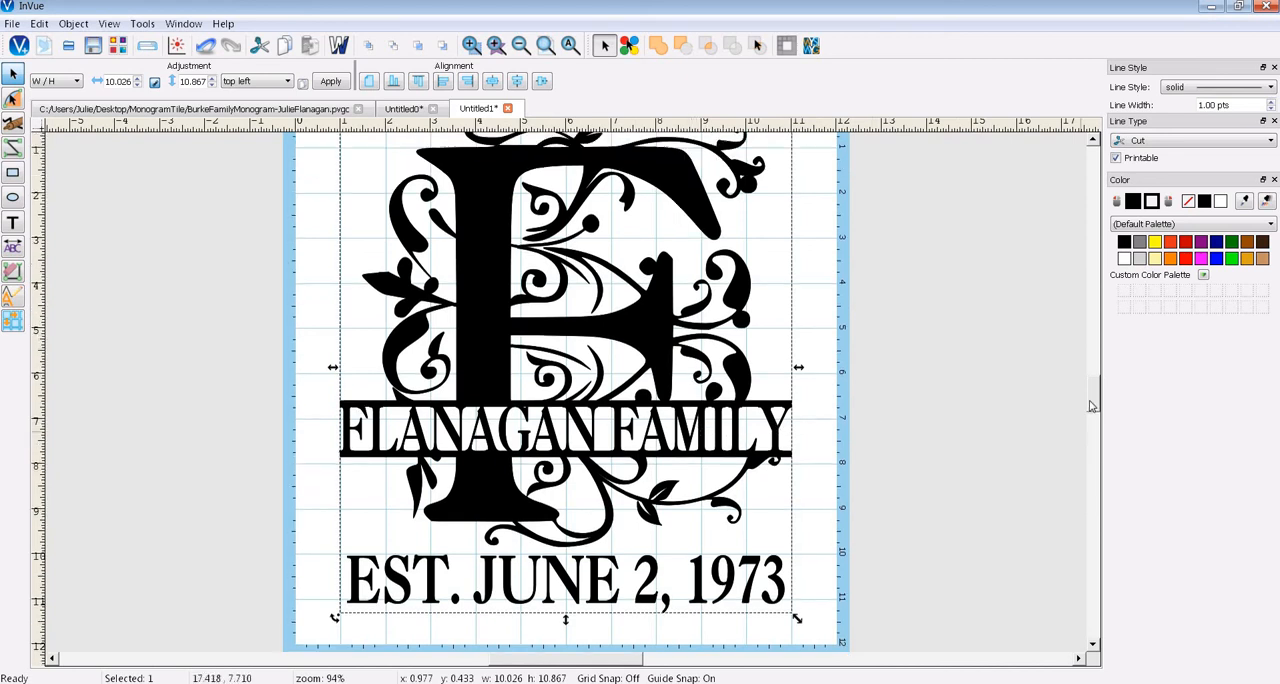
scroll(1092, 408, down, 3)
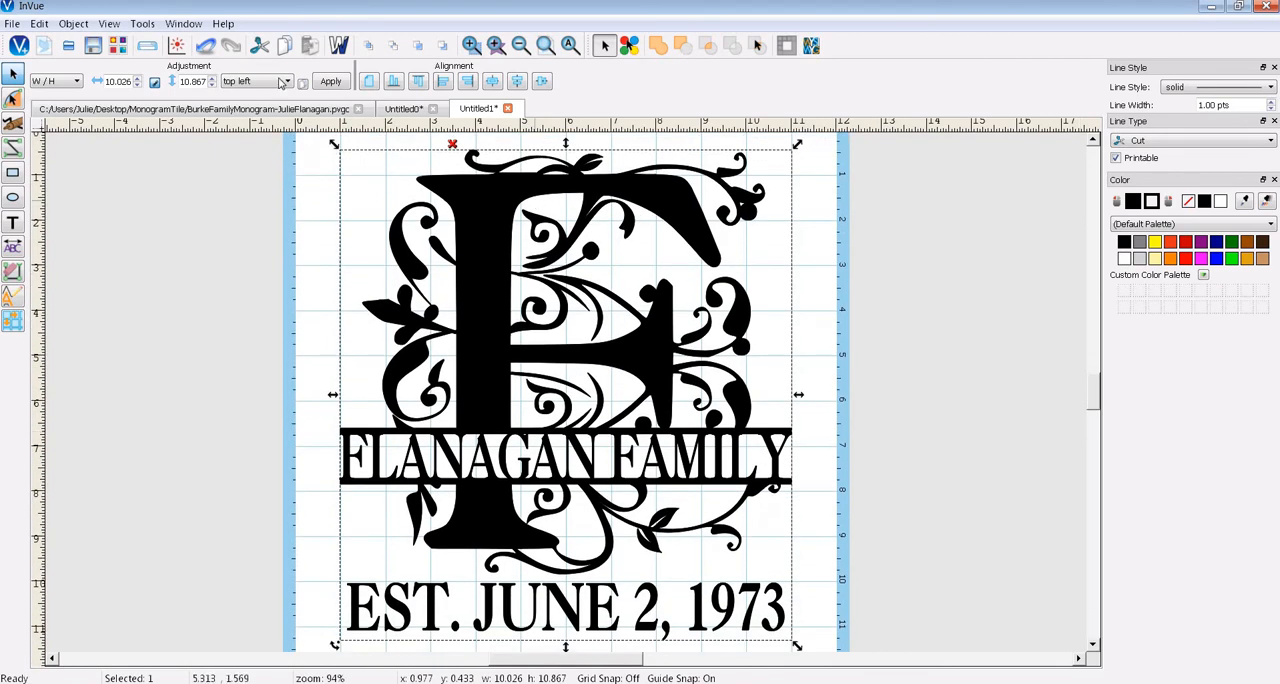
click(338, 45)
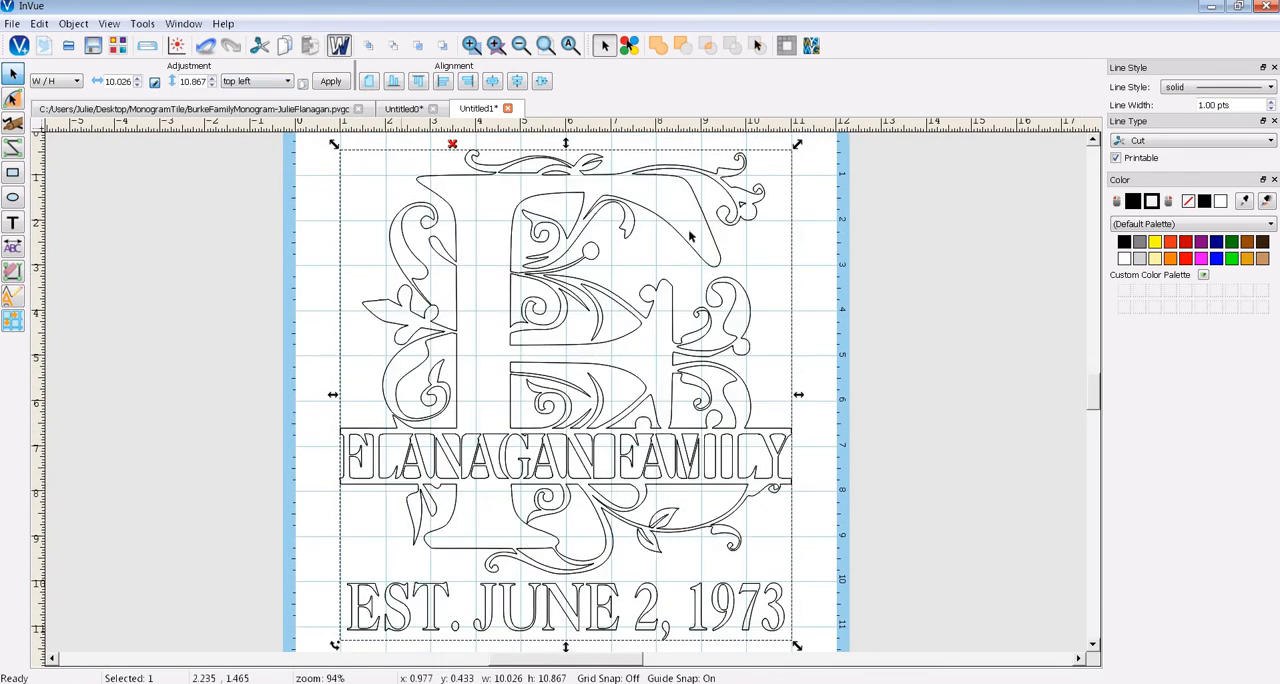
click(471, 45)
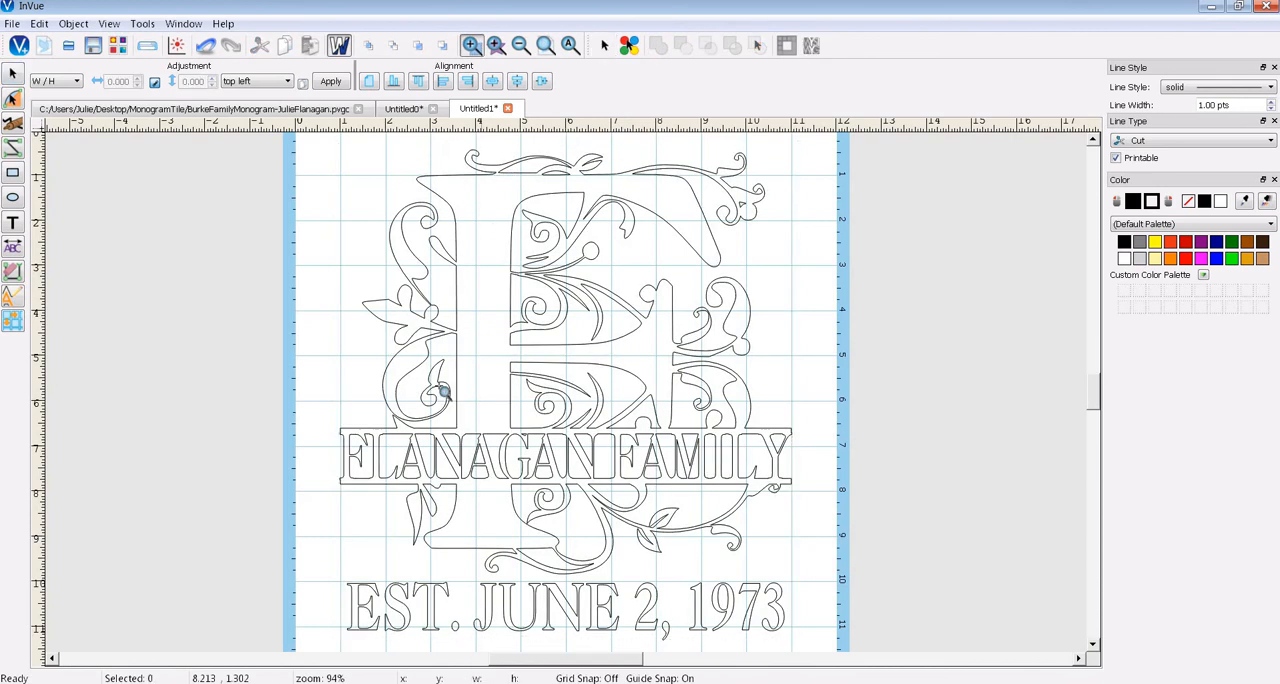
drag(308, 402, 823, 518)
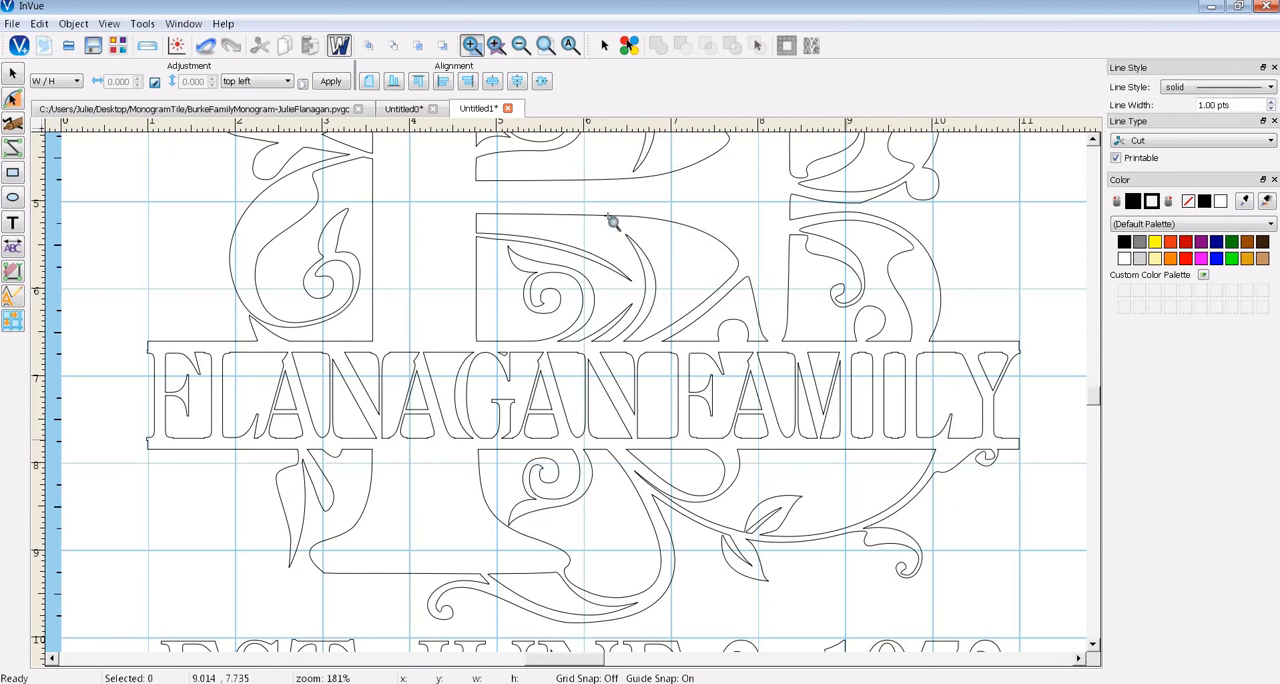
click(339, 46)
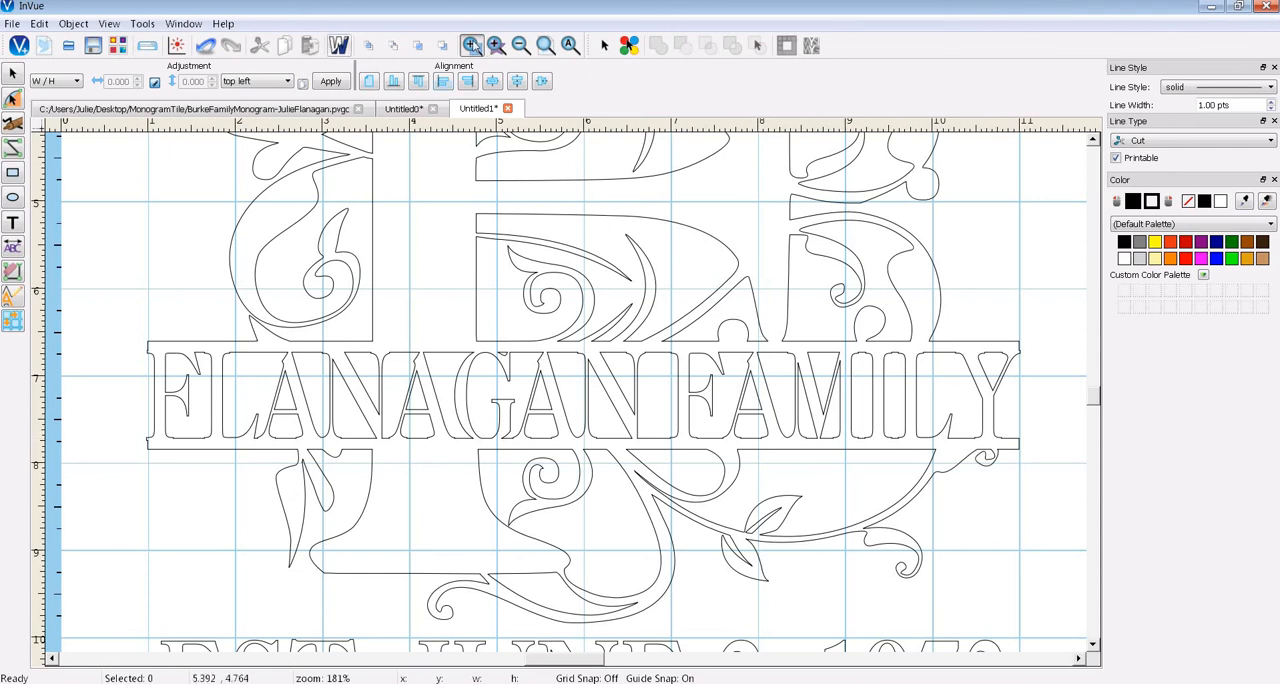
click(570, 46)
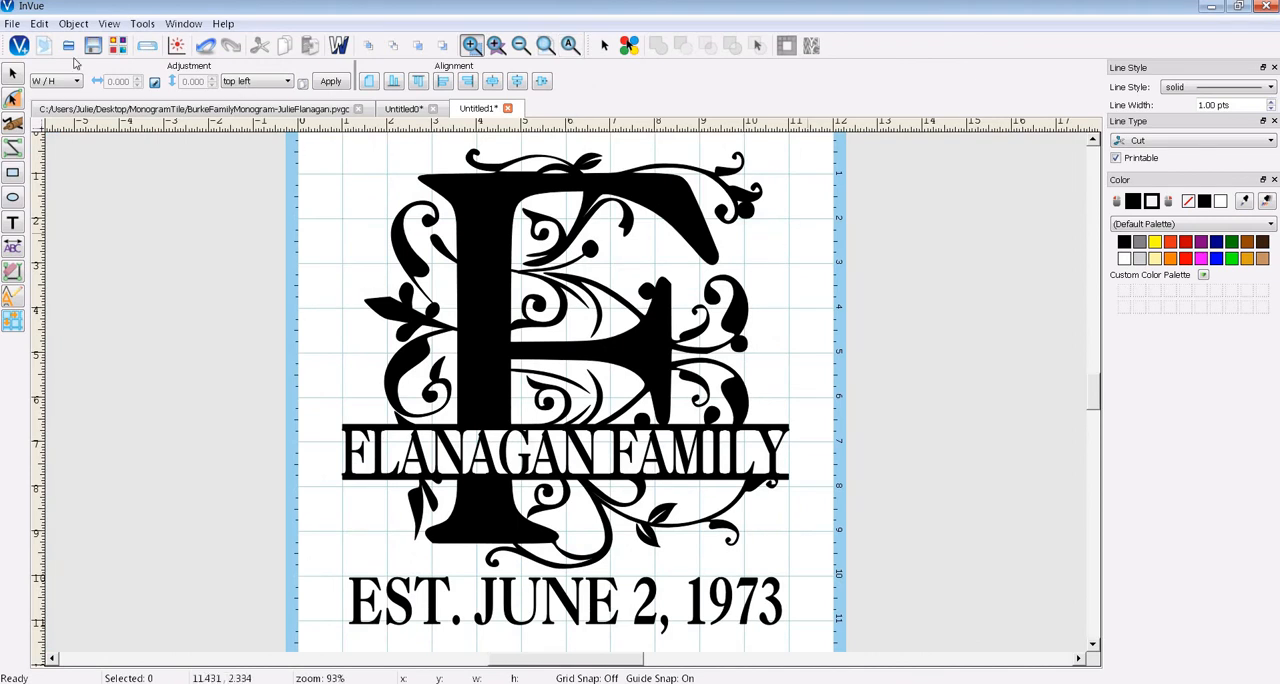
- Save the welded design to the Desktop as a compressed PVG file named with the family name followed by a monogram label
click(12, 23)
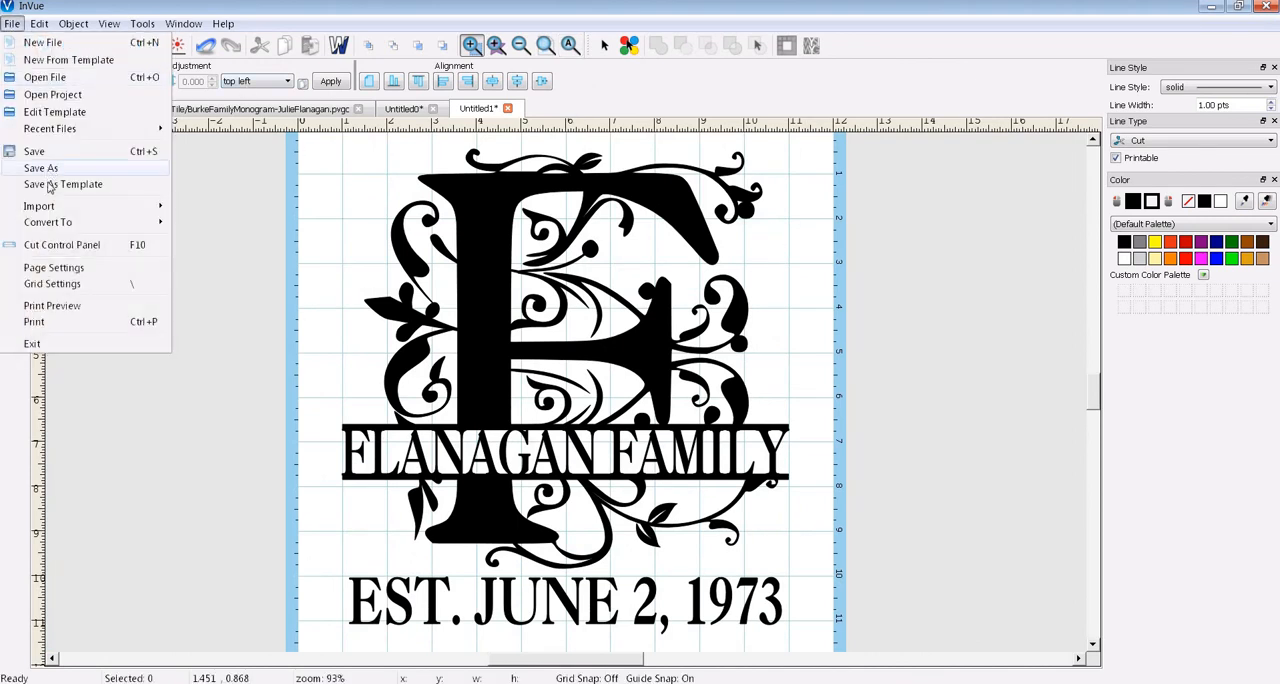
click(44, 168)
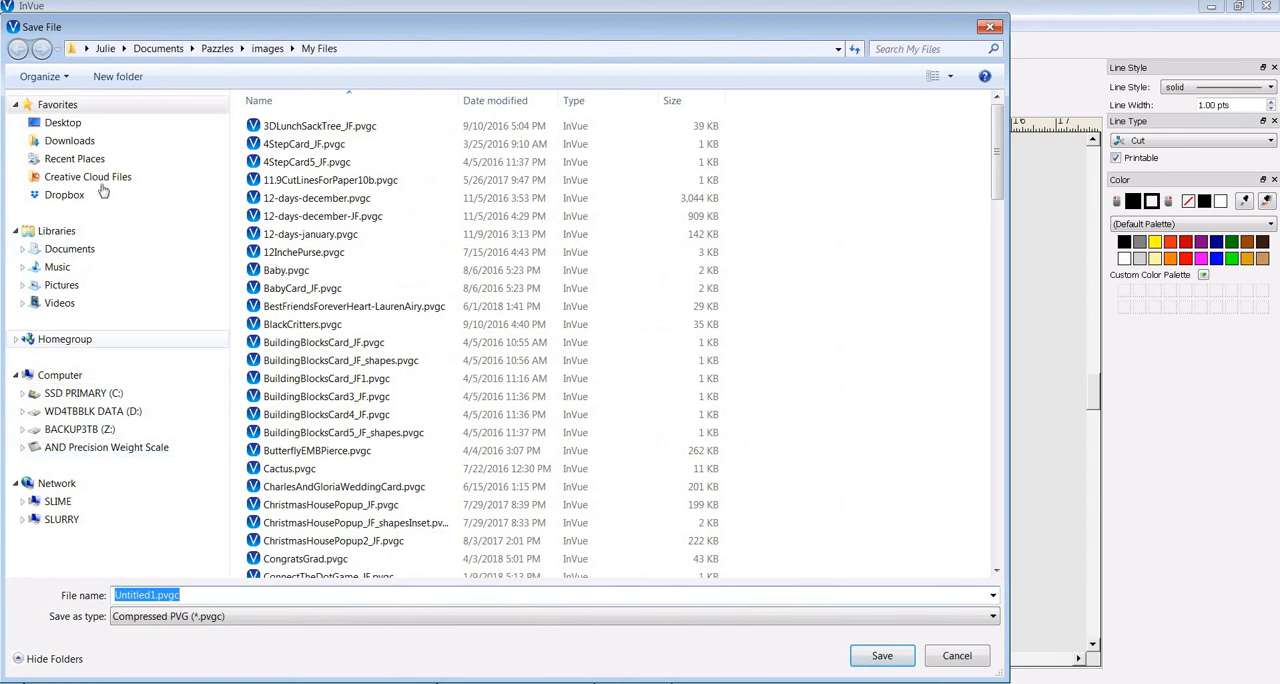
click(62, 123)
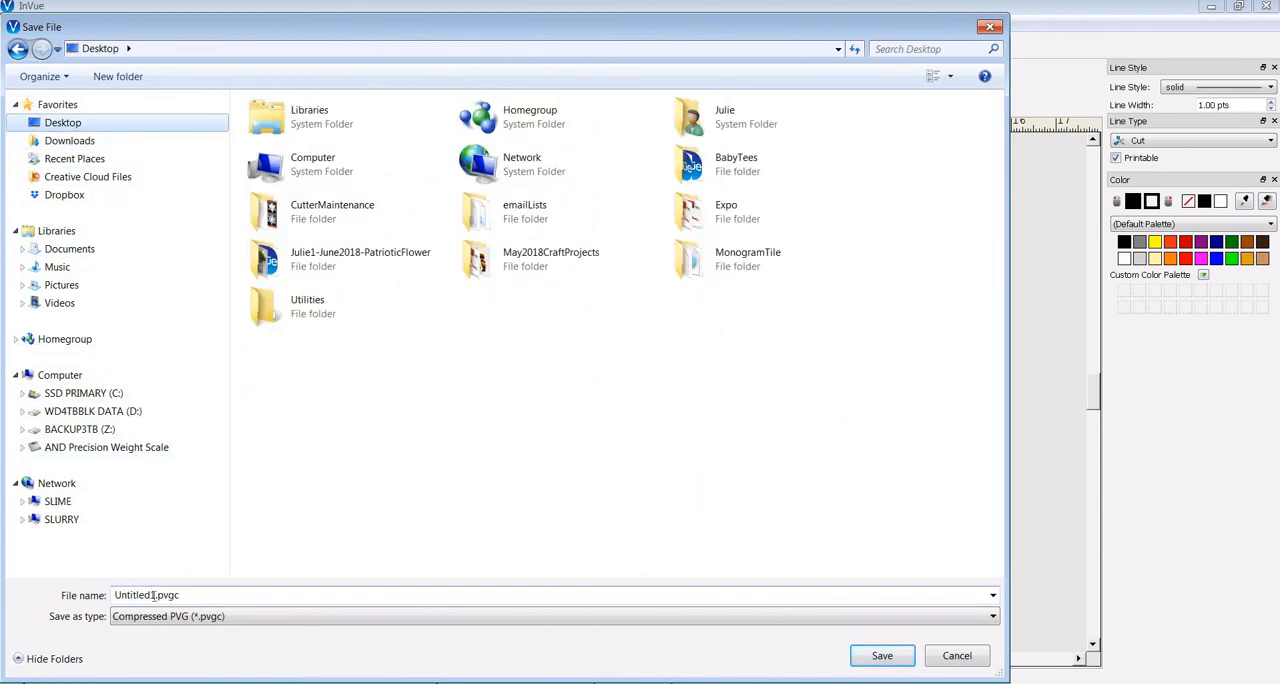
double_click(152, 595)
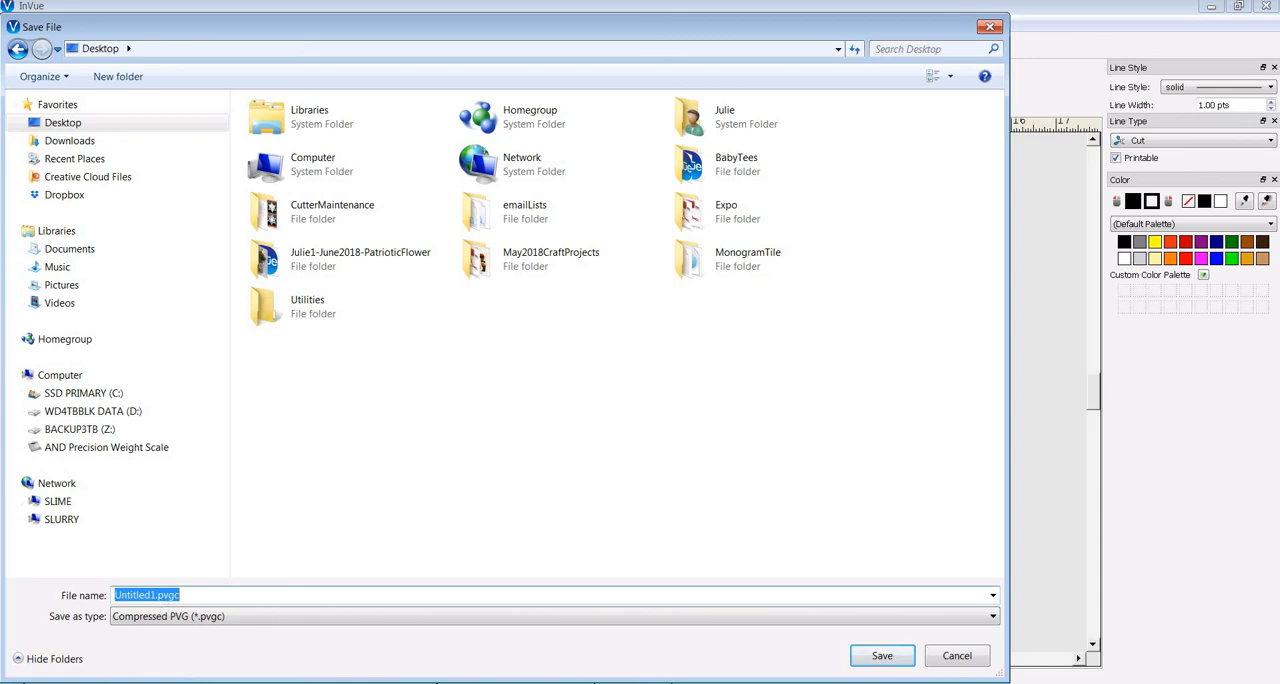
text(fLANAGANMONOTGRAM)
click(866, 657)
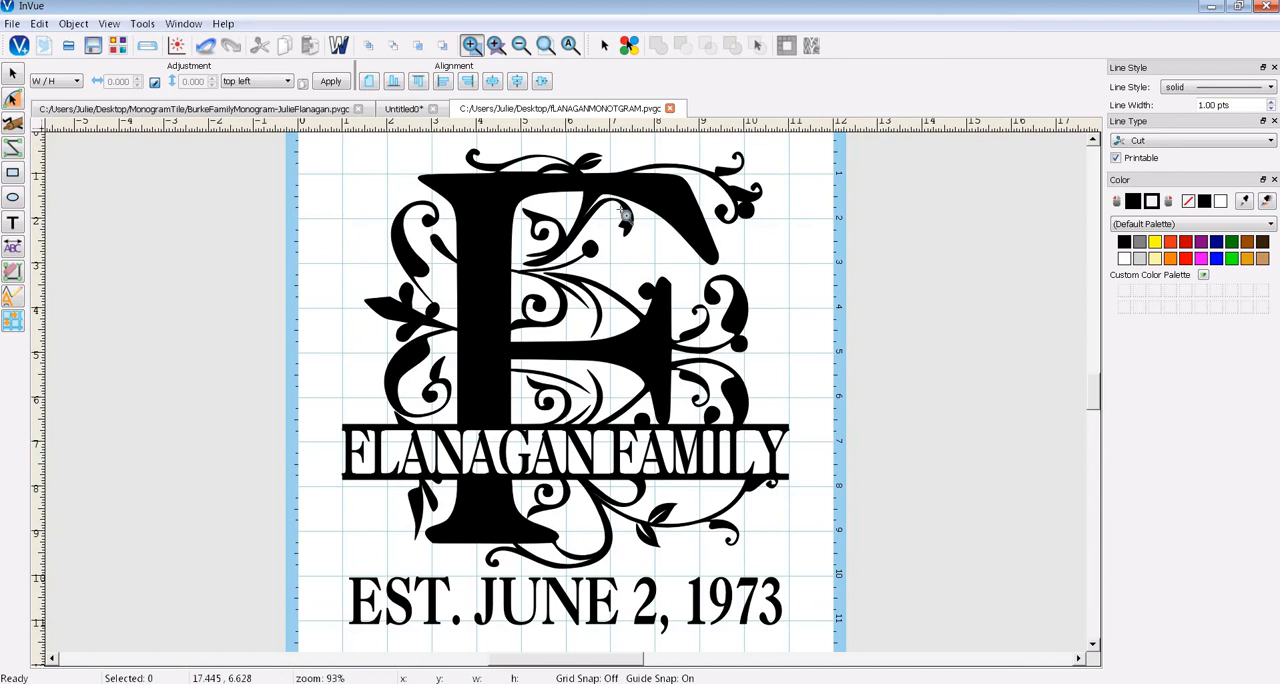
- Review the vinyl cut settings and cut-line preview in cut control mode, then return to design mode
click(148, 48)
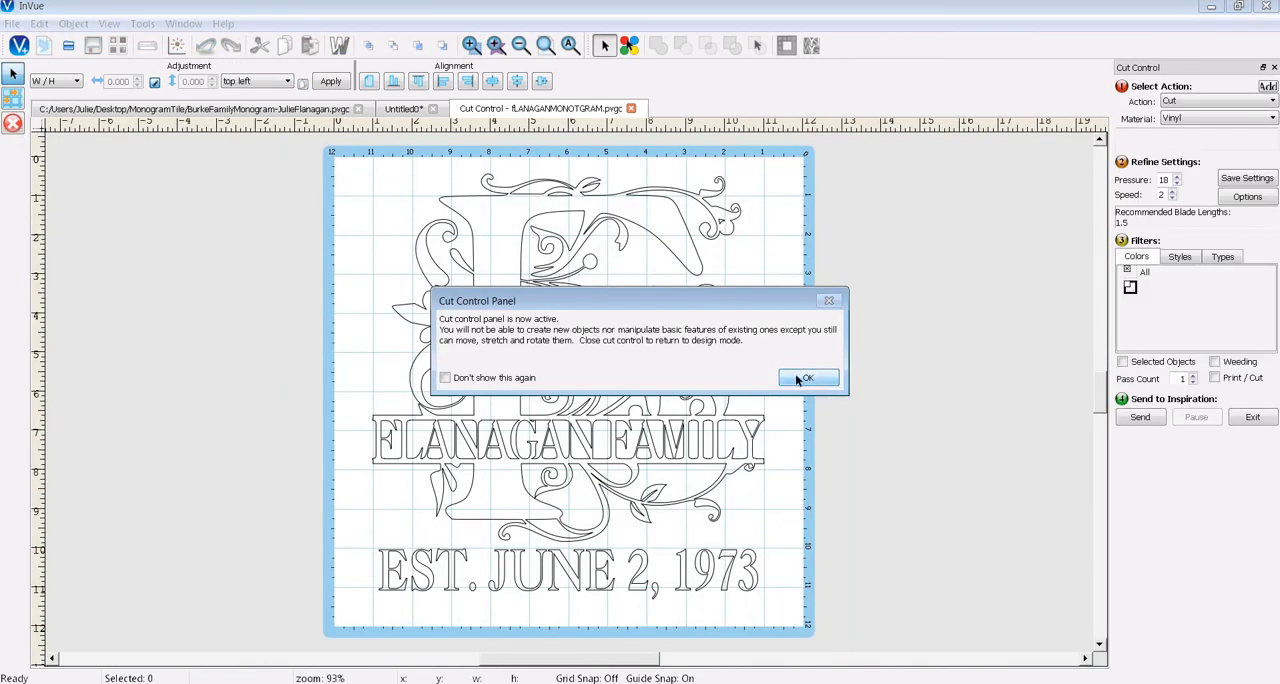
click(799, 378)
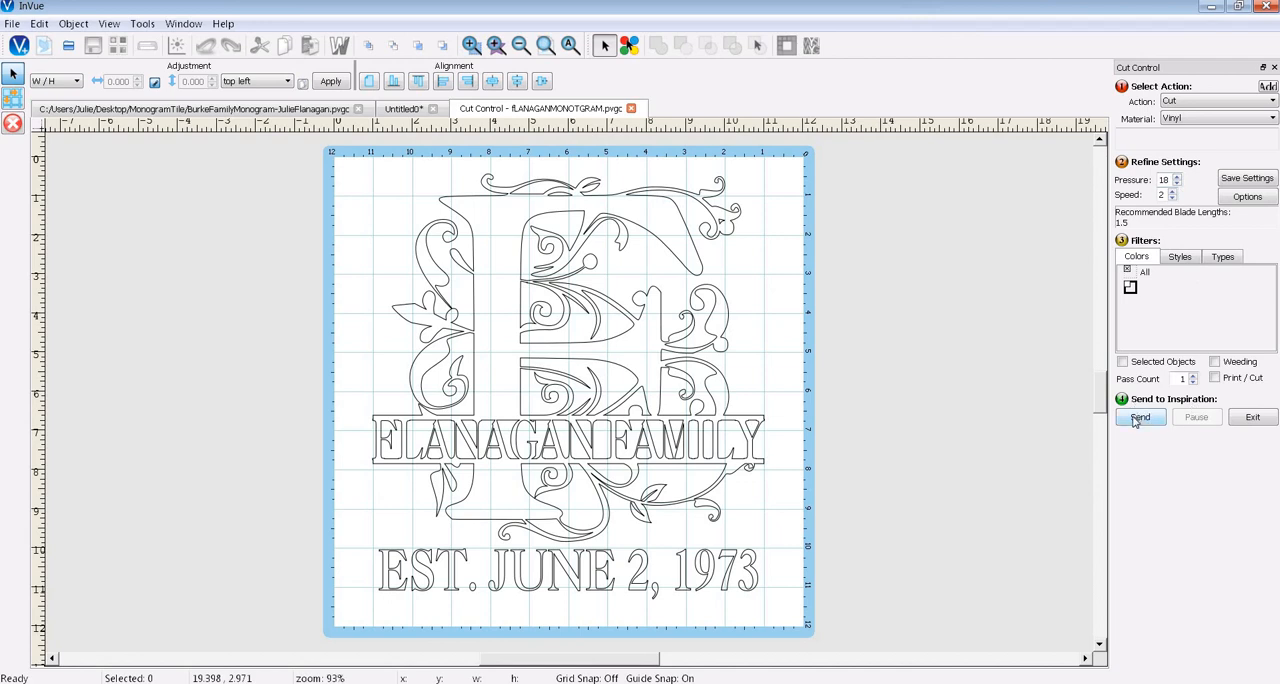
click(1253, 417)
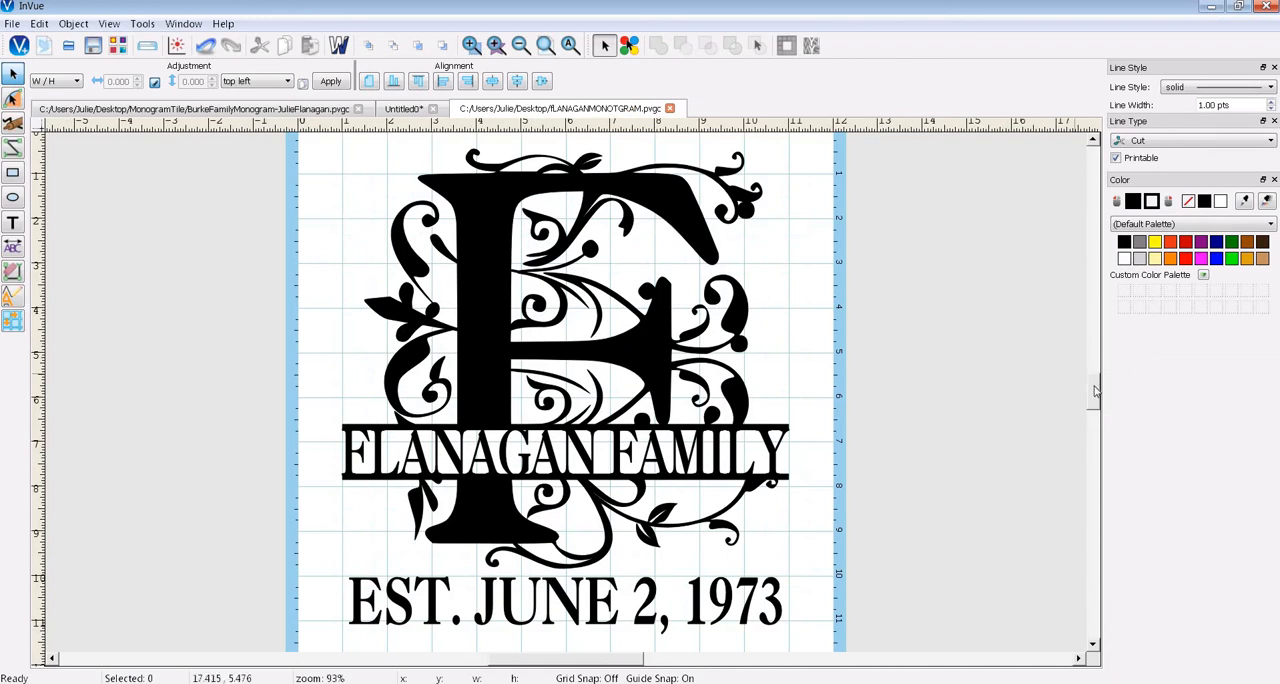
scroll(1094, 391, up, 1)
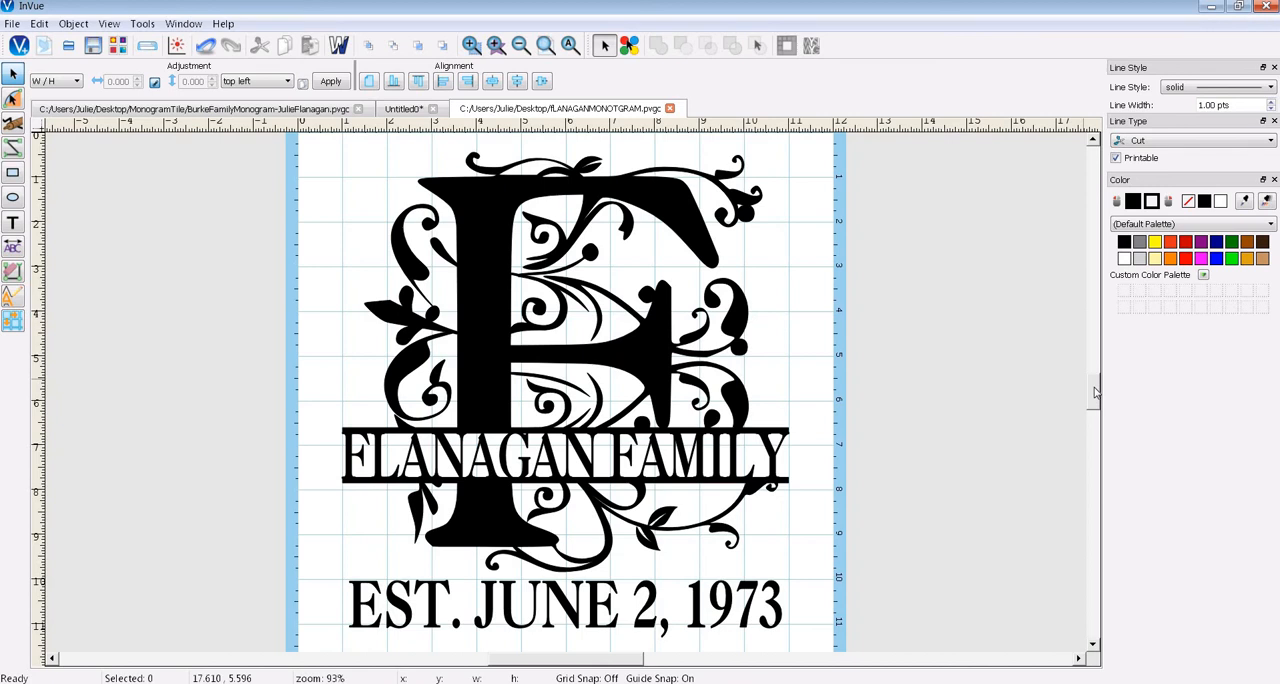
scroll(1094, 391, down, 2)
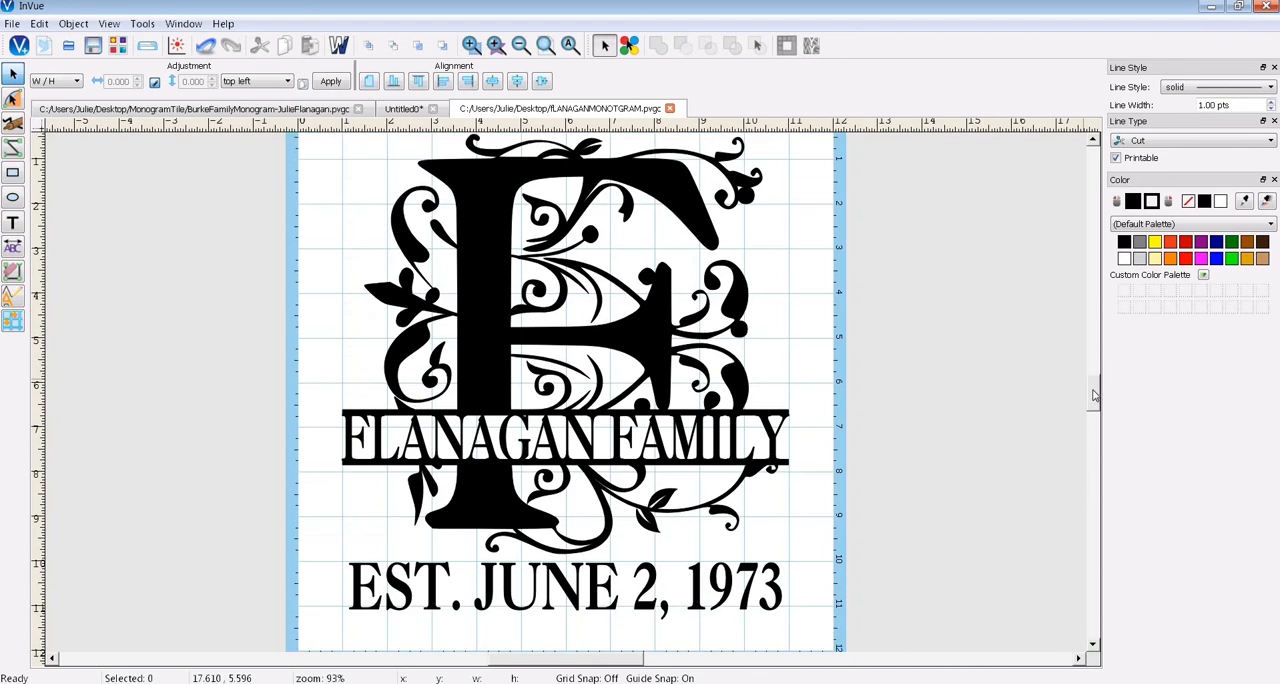
scroll(1094, 393, up, 2)
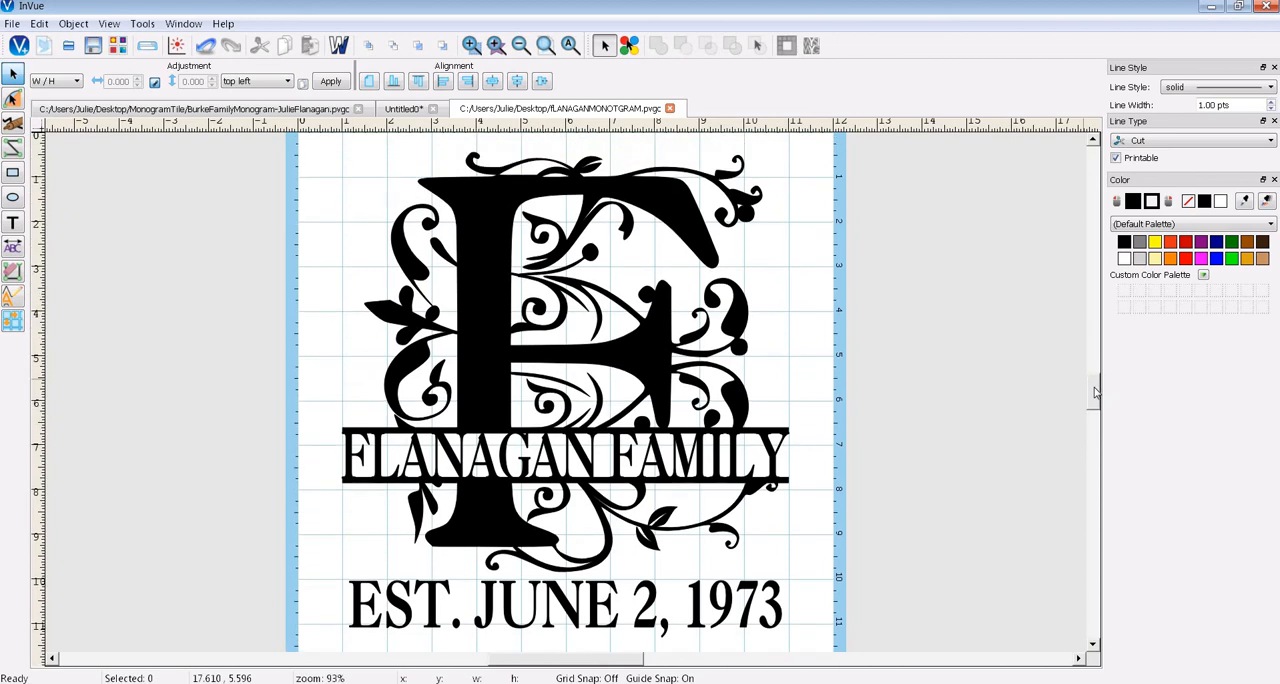